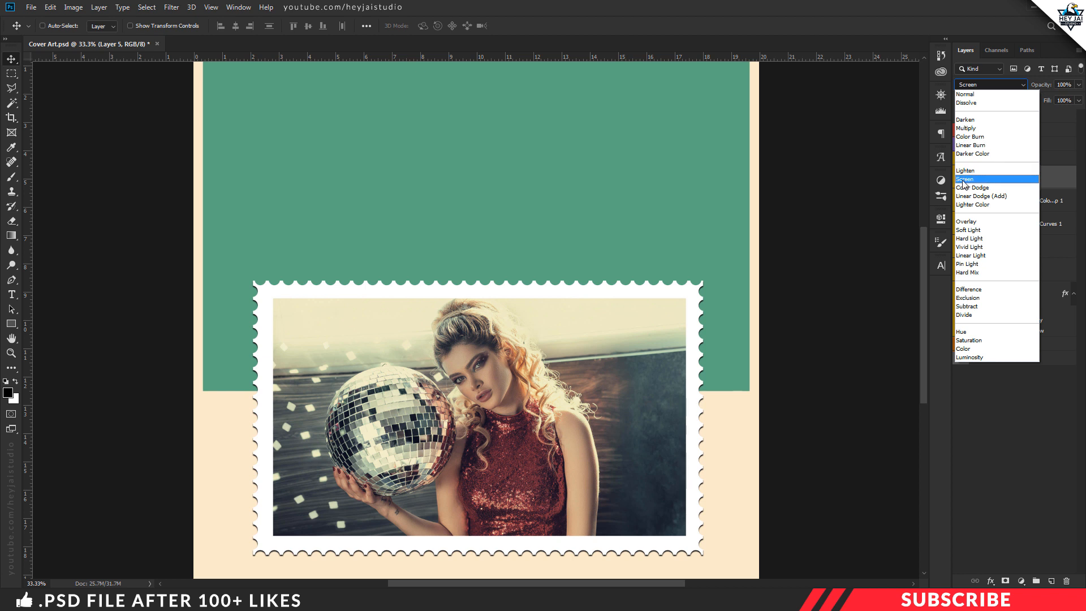
- Set Layer 5's blend mode to Screen and choose orange ffa24f as the foreground color
click(989, 179)
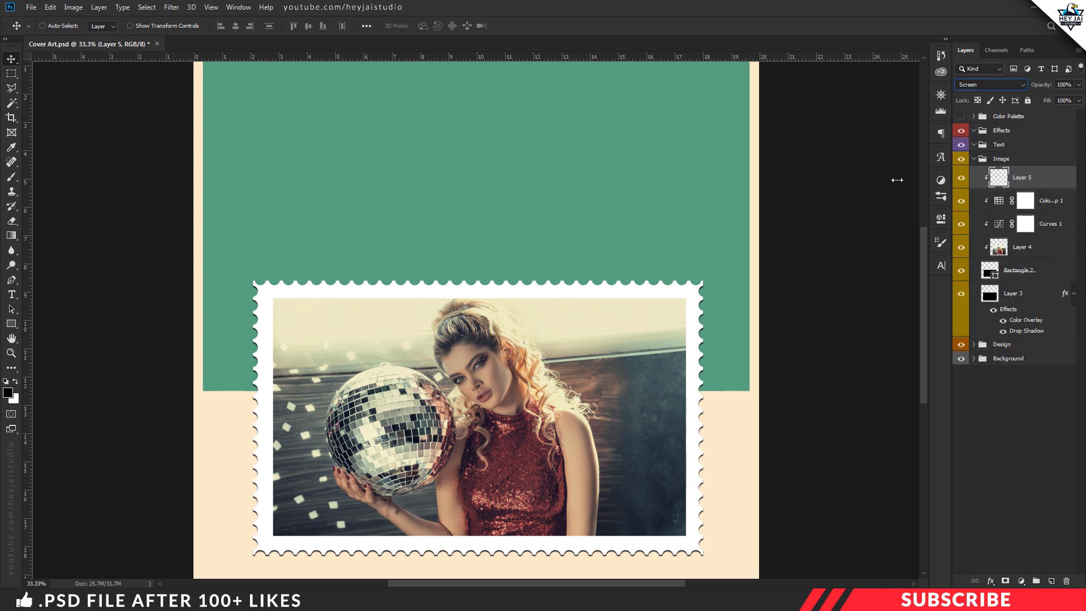
click(8, 392)
drag(942, 404, 942, 450)
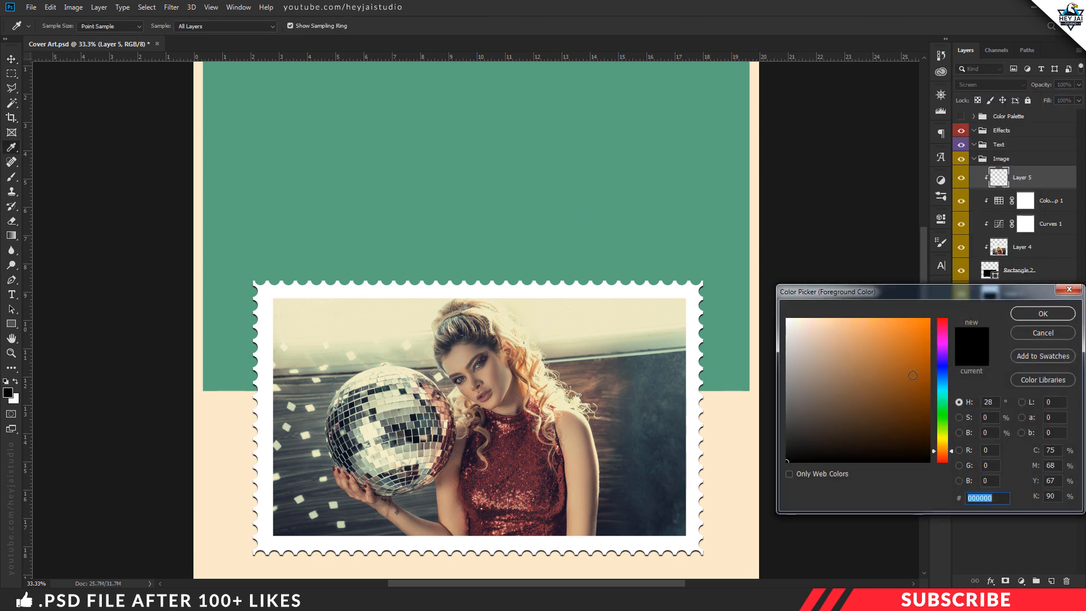
mouse_move(913, 375)
mouse_down()
mouse_move(897, 321)
mouse_move(880, 332)
mouse_move(890, 322)
mouse_up()
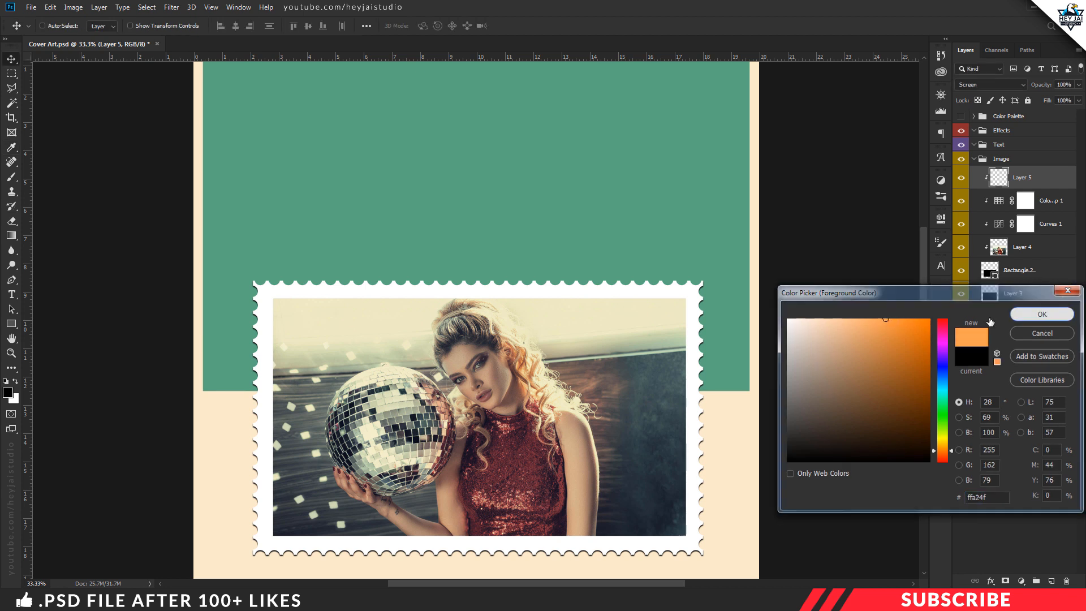
click(1043, 314)
- Switch to the Brush tool with a soft round pressure brush from the General Brushes set
key(b)
click(61, 25)
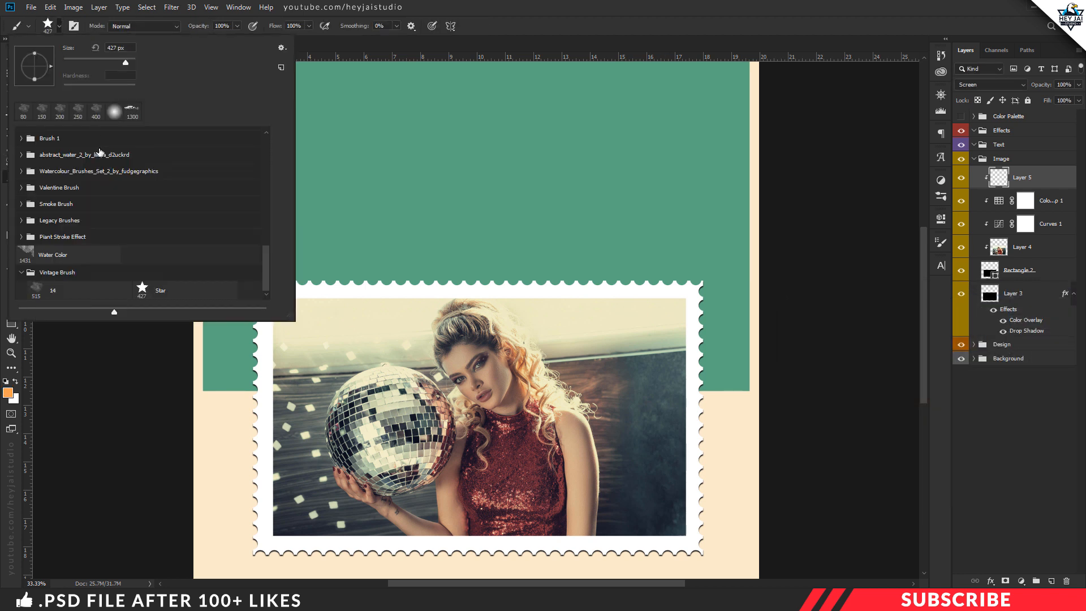
scroll(115, 294, up, 10)
scroll(118, 293, up, 6)
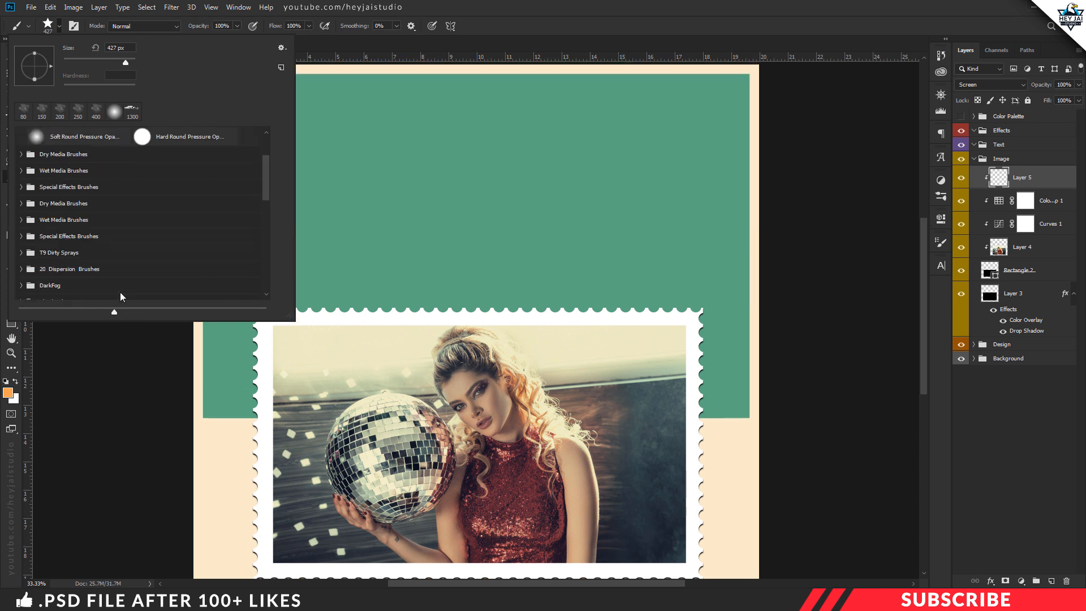
click(85, 211)
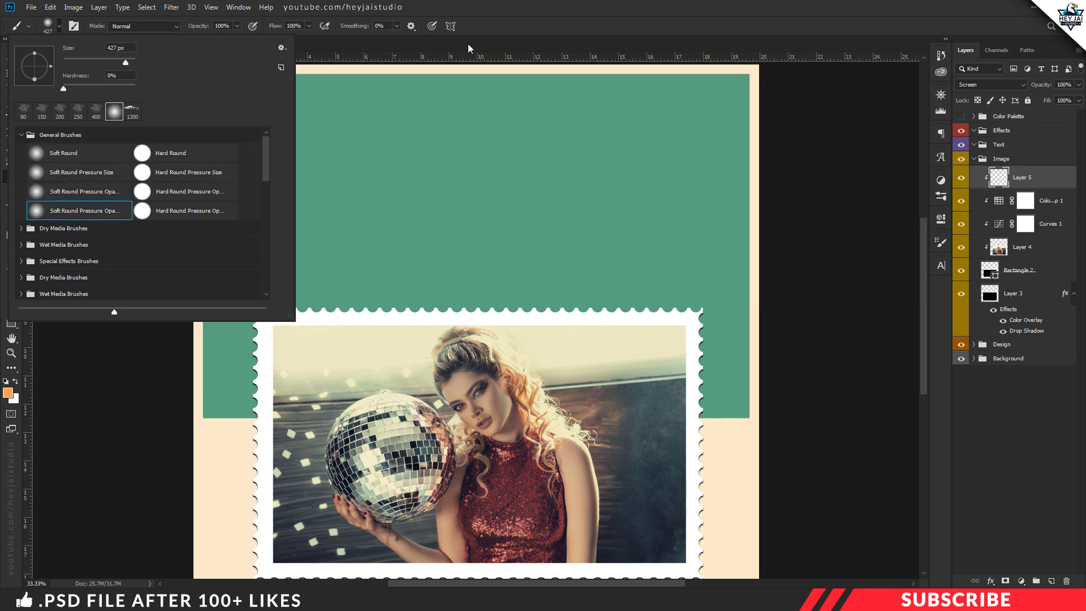
click(501, 25)
- Paint an orange glow on the photo beside the woman's hair, using the soft brush enlarged to 1300 and 1400 px
key(bracketright)
key(bracketright)
key(bracketright)
key(bracketright)
key(bracketright)
key(bracketright)
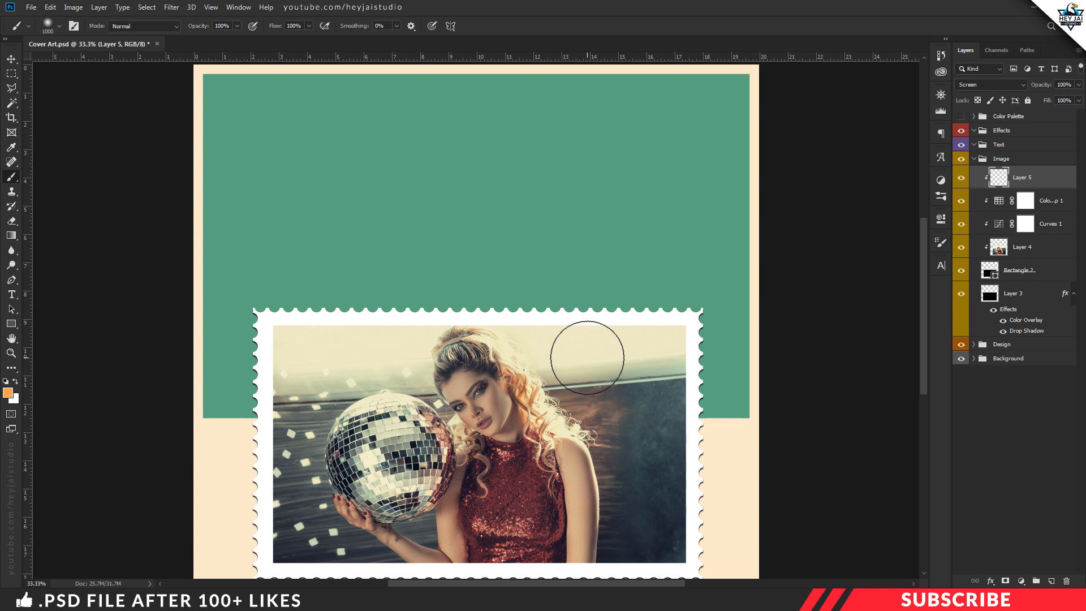
key(bracketright)
key(bracketright)
key(bracketright)
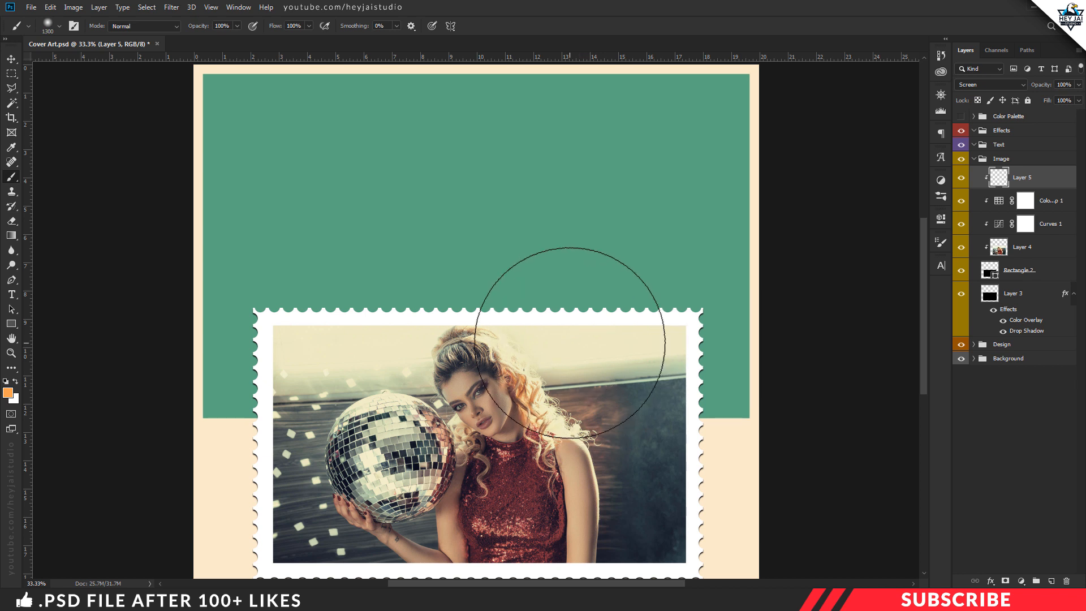
click(571, 343)
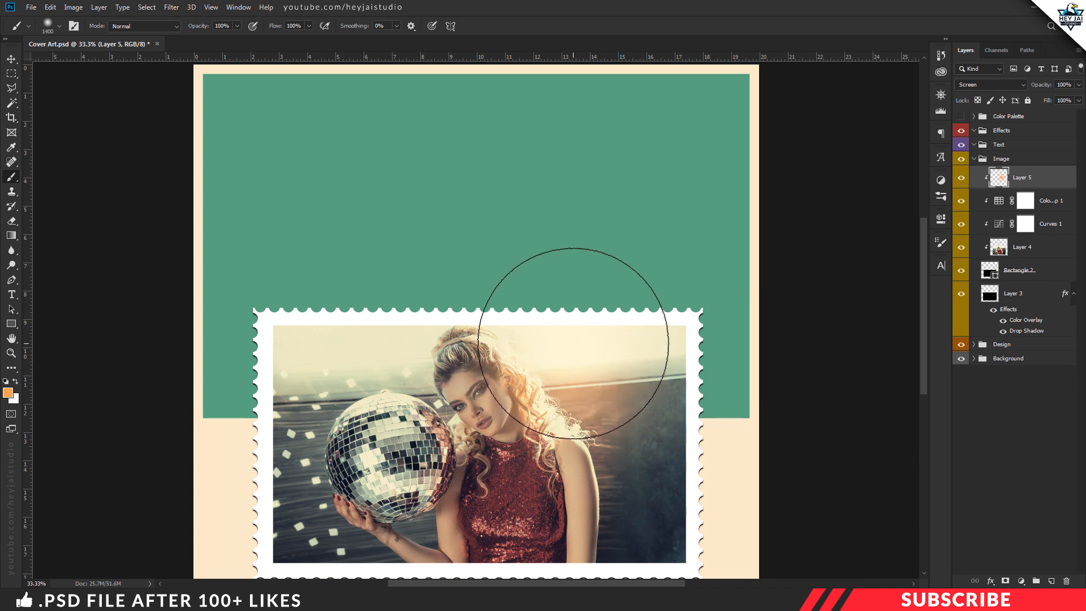
click(573, 343)
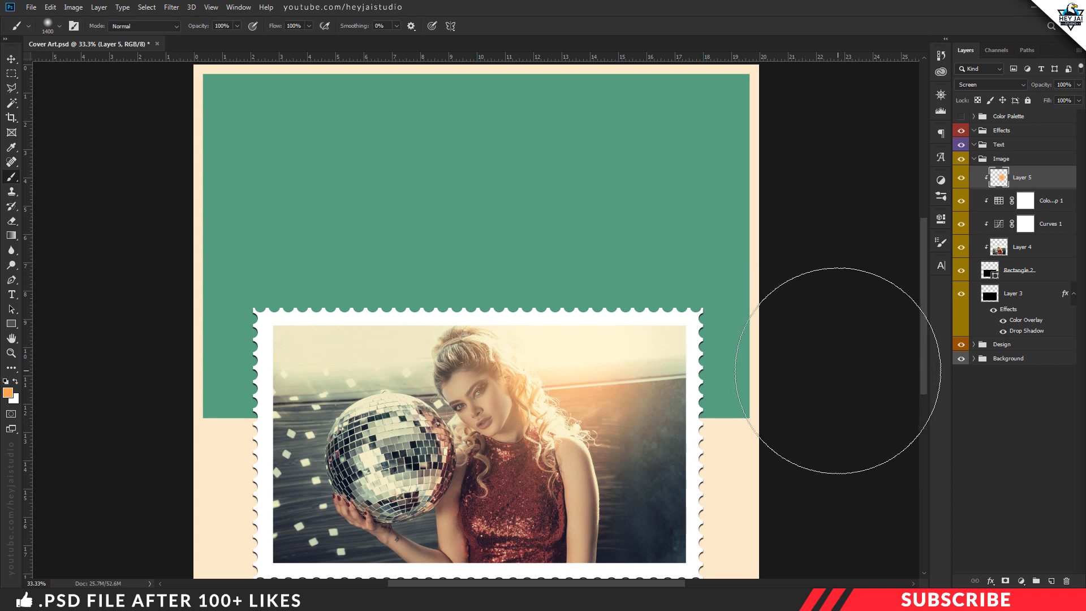
- Compare the photo with and without Layer 5's glow, and collapse the Image group
key(v)
key(ctrl+minus)
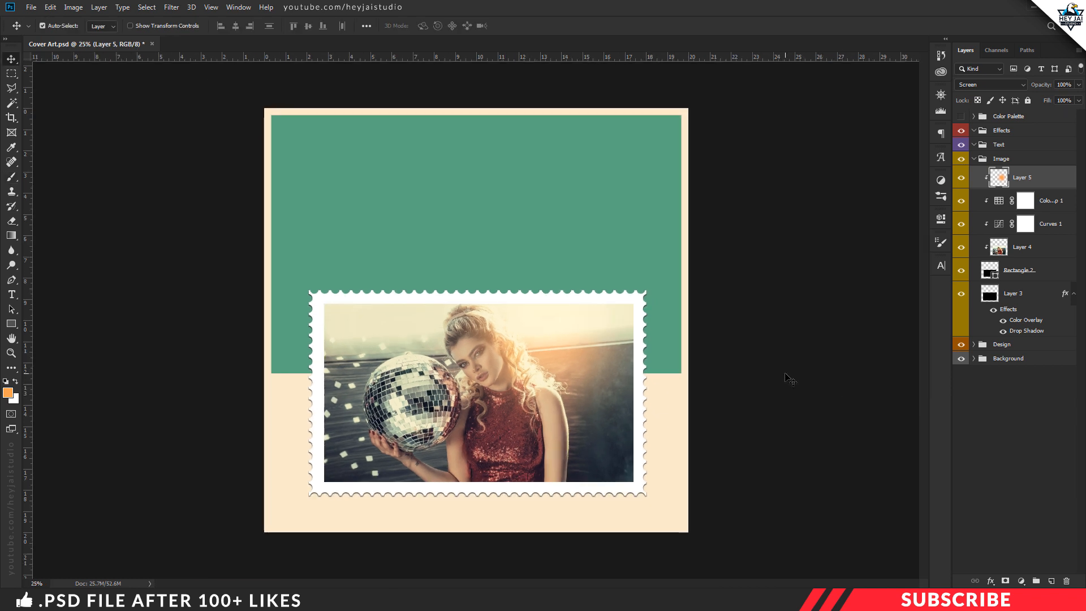
key(ctrl)
click(967, 182)
click(967, 183)
click(974, 160)
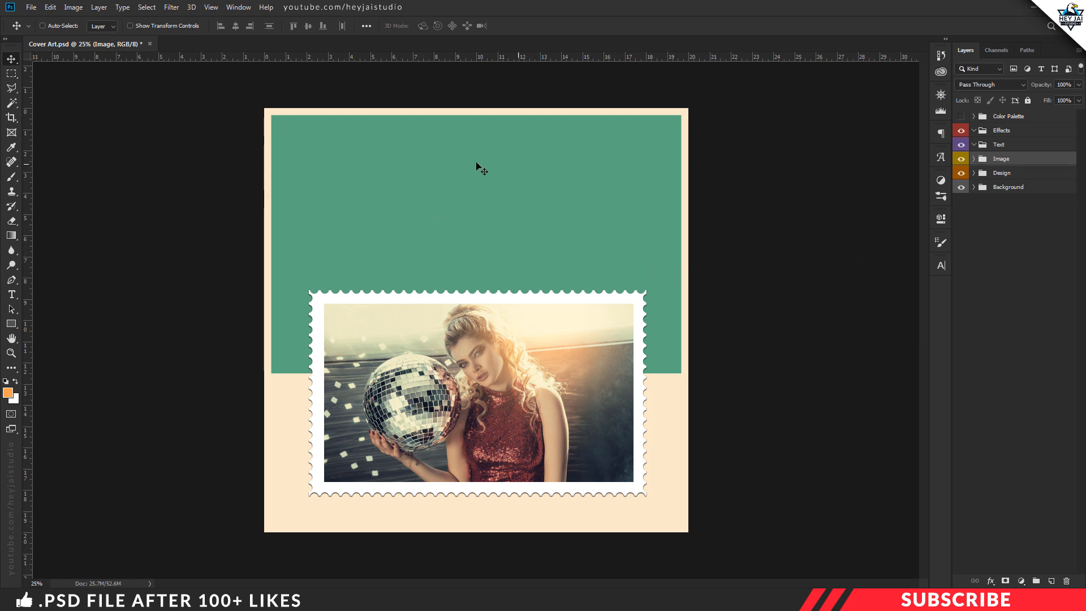
- Create a new layer in the Text group and sample the cream background color fce9cb as the foreground
click(1029, 149)
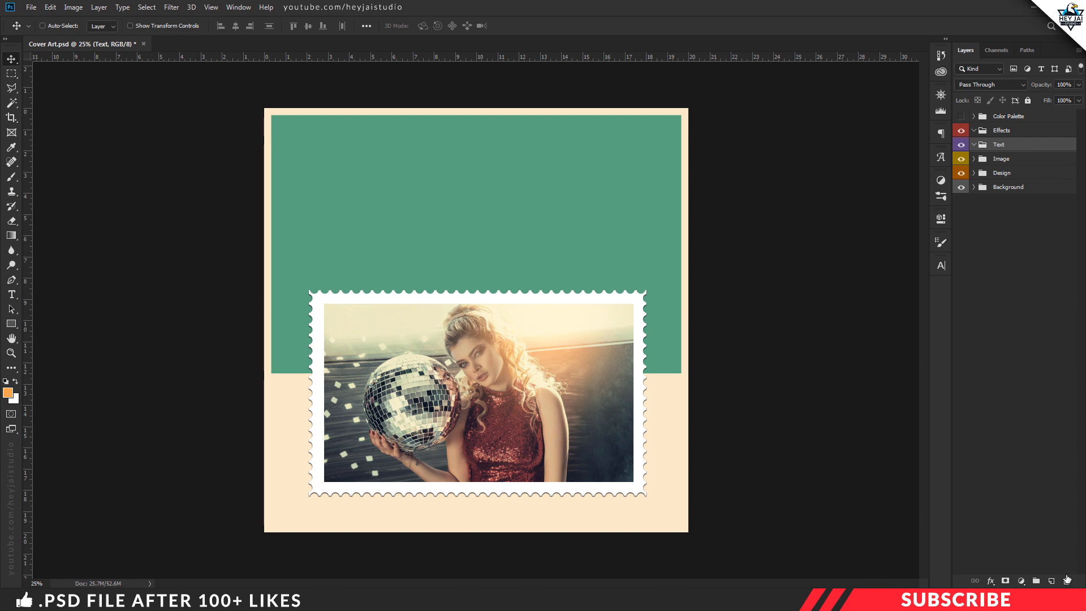
click(1052, 581)
click(8, 392)
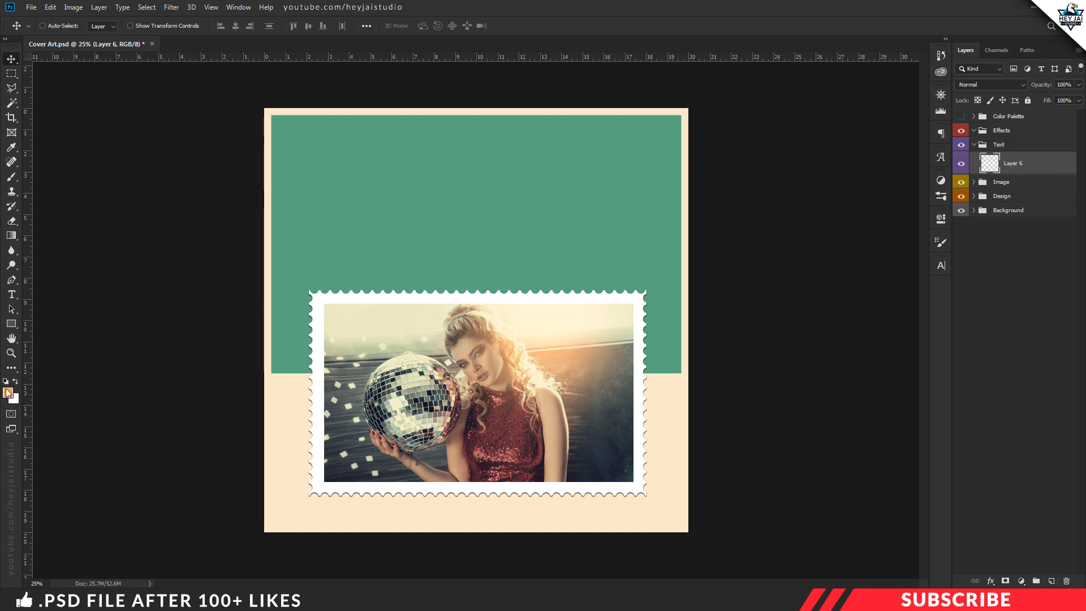
click(285, 400)
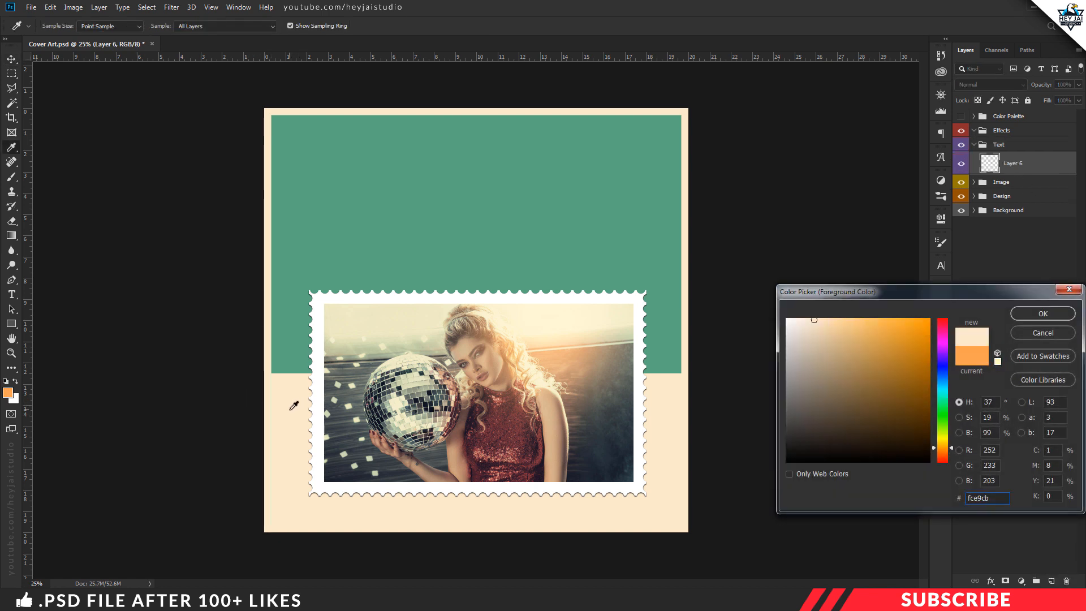
click(1043, 314)
- Add the title "FULL MOON" at 372 pt and place it between the outer guides in the green area
key(t)
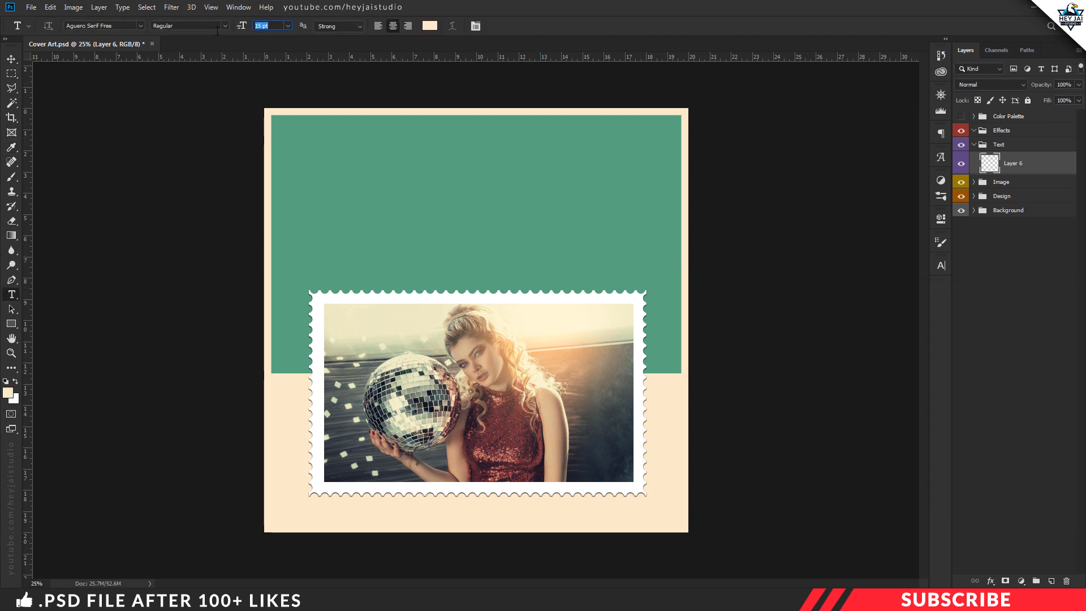
text(372)
click(366, 192)
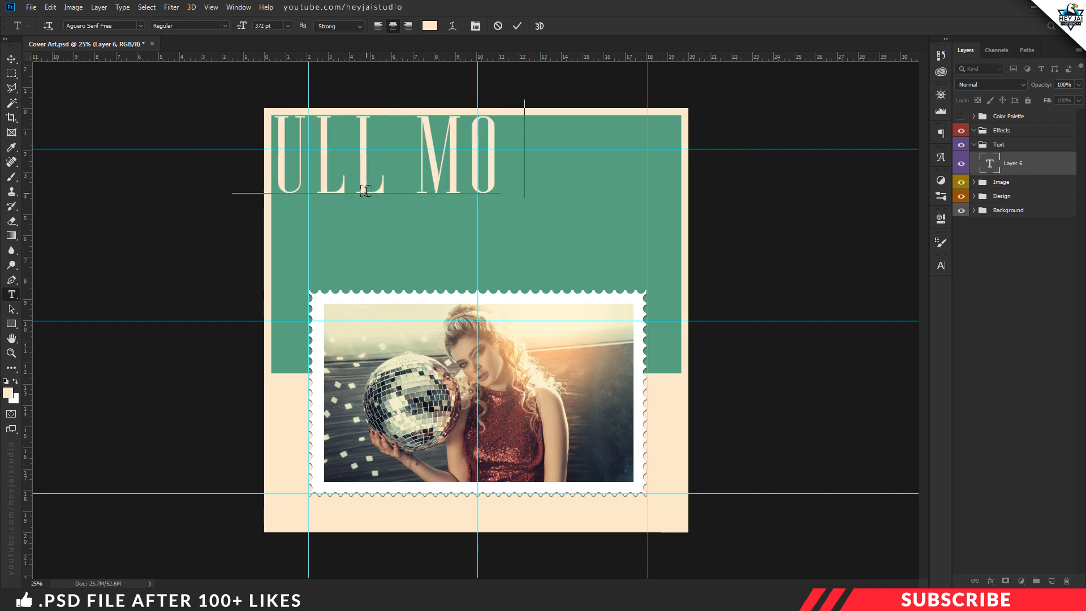
text(full MOon)
key(ctrl+Return)
key(v)
drag(440, 173, 547, 249)
- Duplicate the title layer and replace the copy's text with "HEY JAI STUDIO"
key(ctrl+j)
key(t)
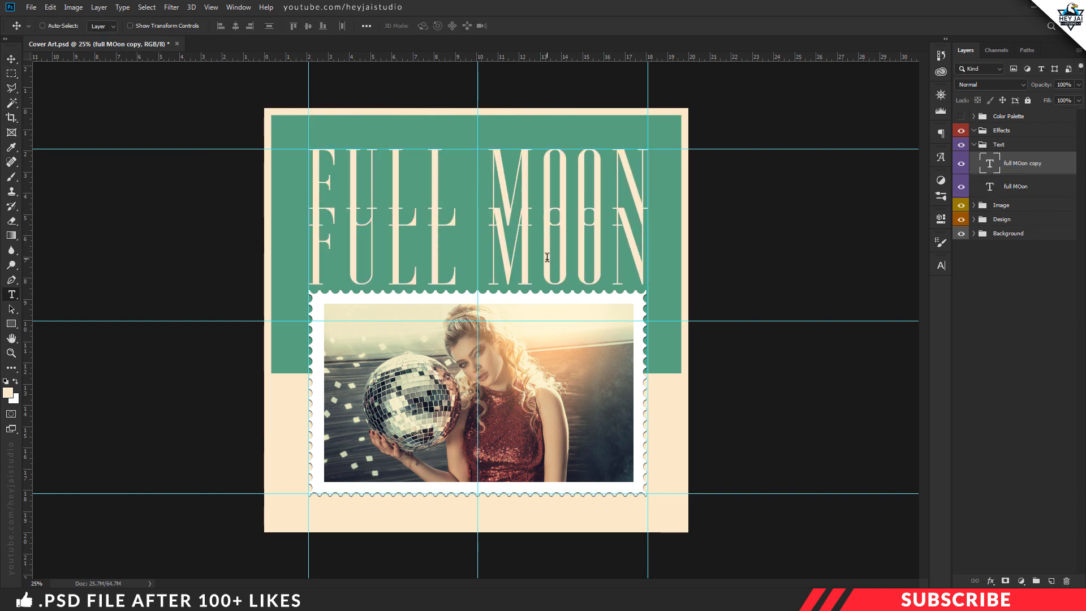
click(547, 258)
key(ctrl+a)
text(HEY)
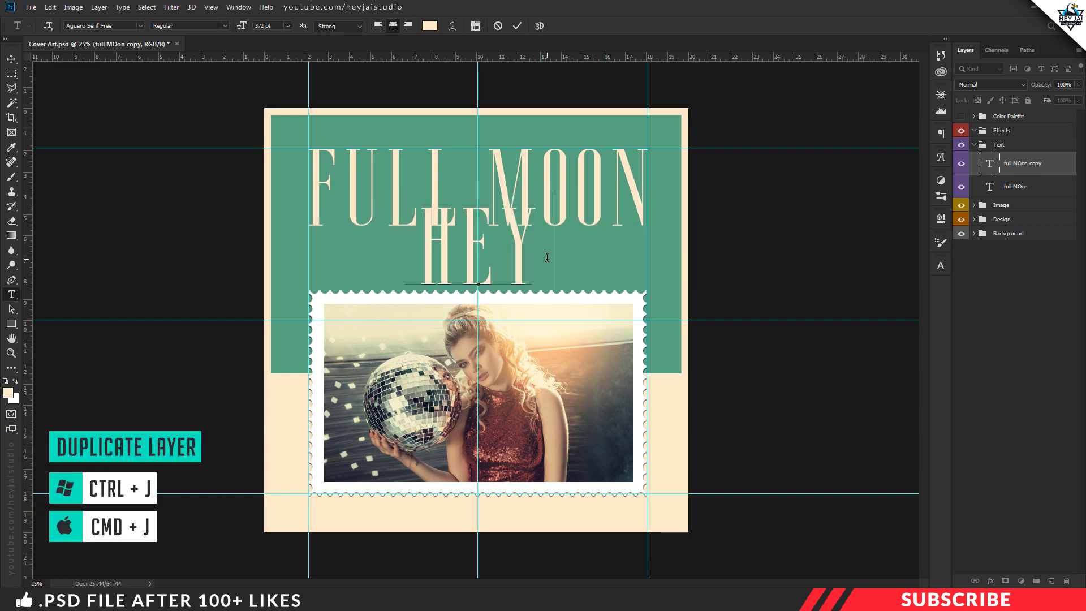
text( JAI STUDIO)
- Set the HEY JAI STUDIO text to 100 pt and center it beneath the title
key(ctrl+a)
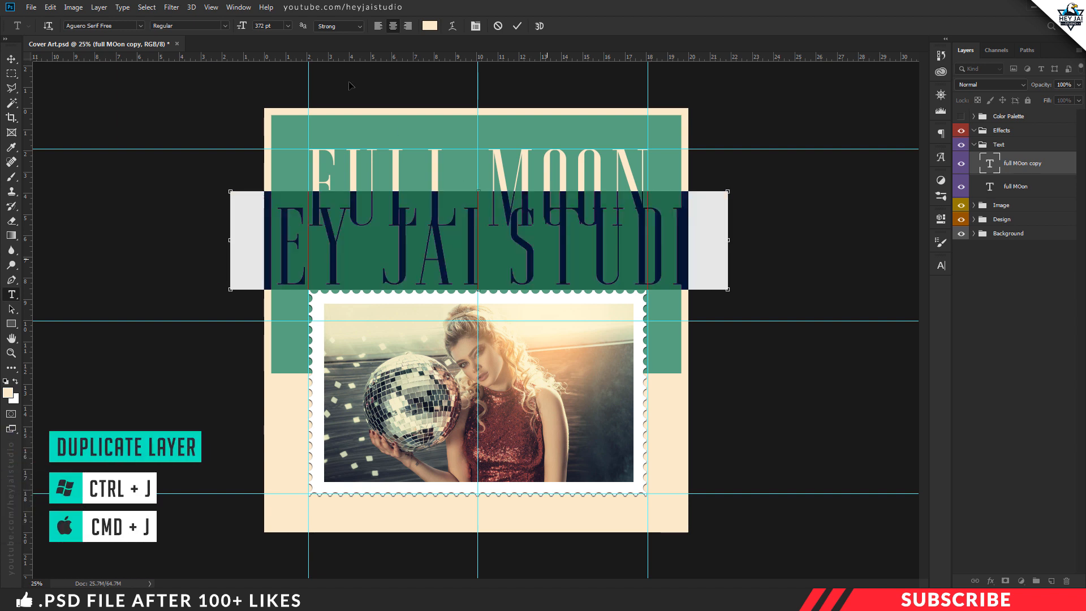
click(279, 27)
text(100)
key(ctrl+Return)
key(v)
drag(501, 280, 502, 260)
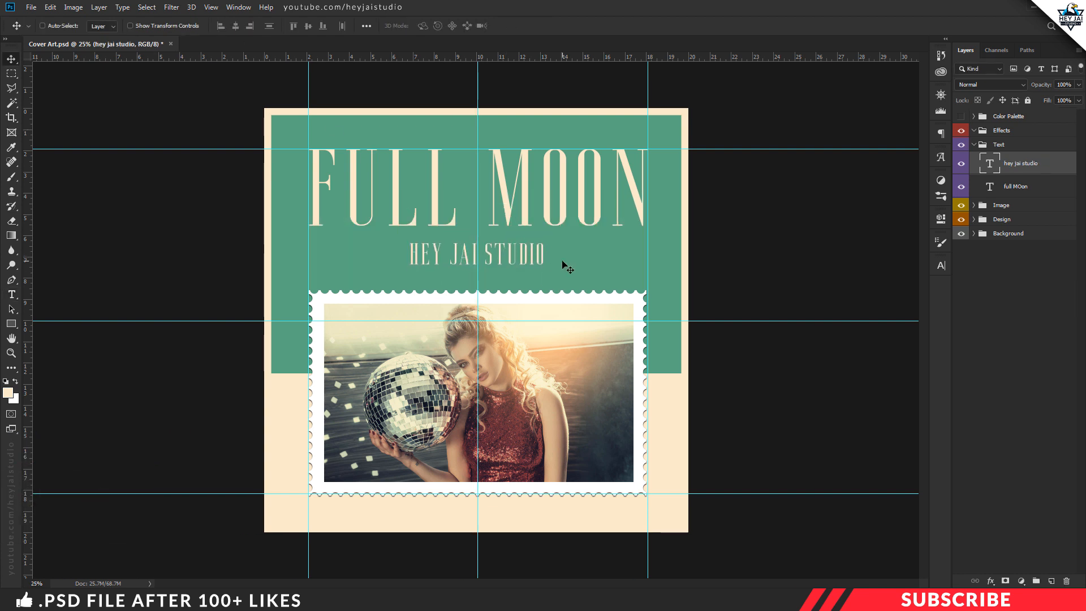
- Nudge the FULL MOON title and the HEY JAI STUDIO line downward toward the stamp frame
key(shift+Down)
key(shift+Down)
key(shift+Down)
key(shift+Down)
click(1020, 188)
key(shift+Down)
key(shift+Down)
key(shift+Down)
key(shift+Down)
key(shift+Down)
key(shift+Down)
key(shift+Down)
click(1016, 167)
key(shift+Down)
key(shift+Down)
key(shift+Down)
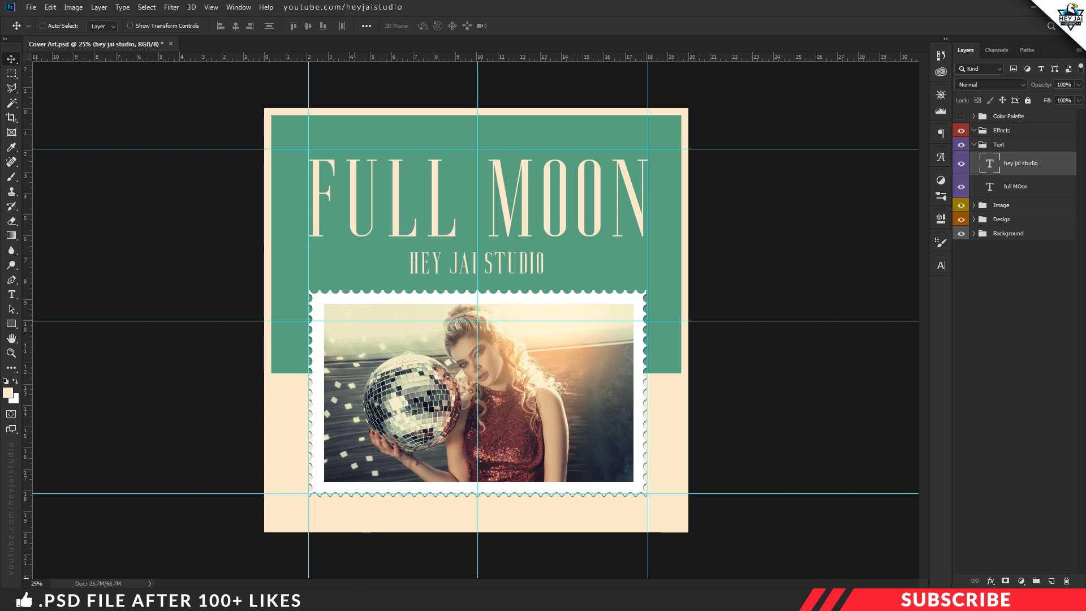
- Check the Vintage Brush file in the Project file folder and return to the artwork
click(608, 214)
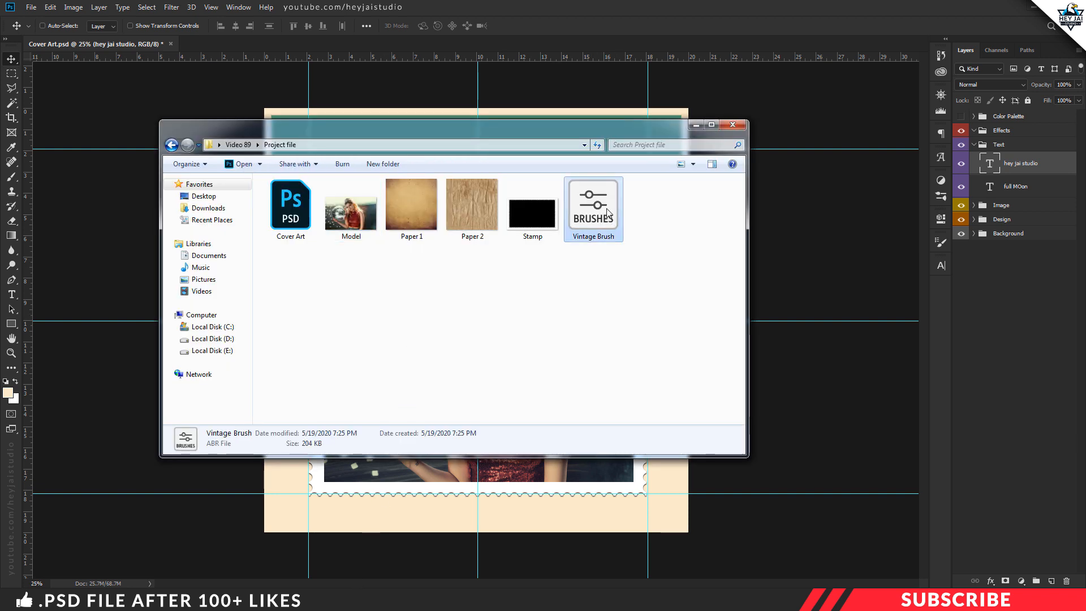
click(696, 124)
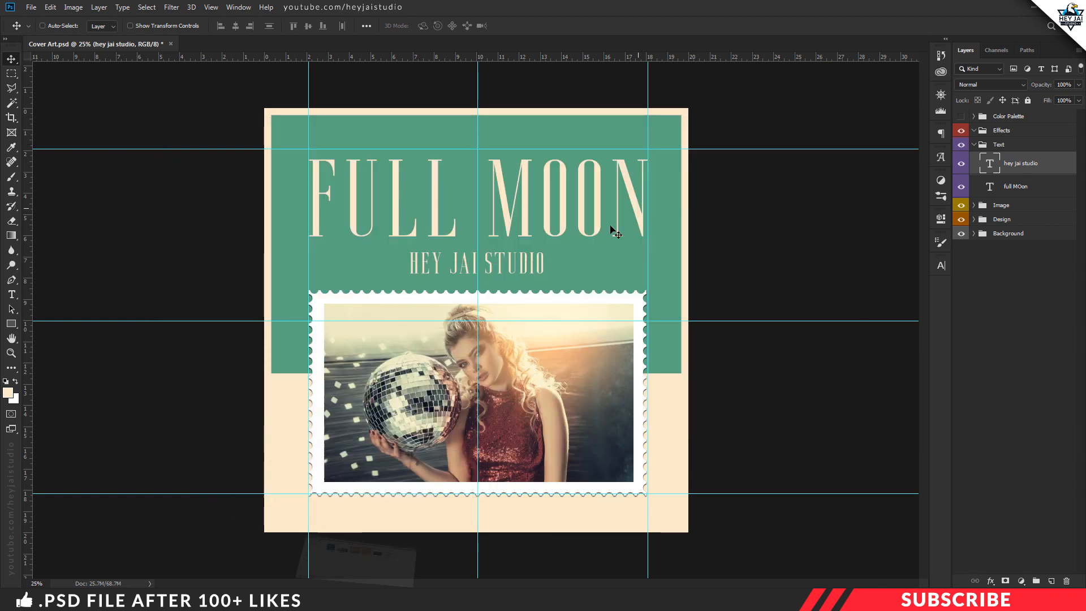
- Create a new layer above Layer 2 in the Design group, with cream as the foreground color
click(974, 219)
click(1012, 238)
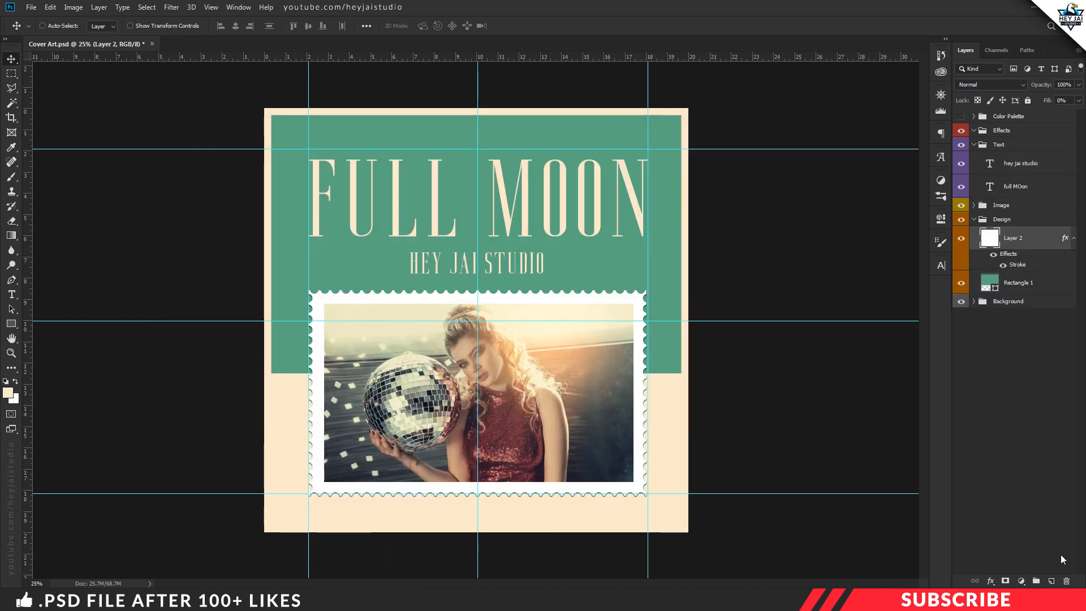
click(1051, 581)
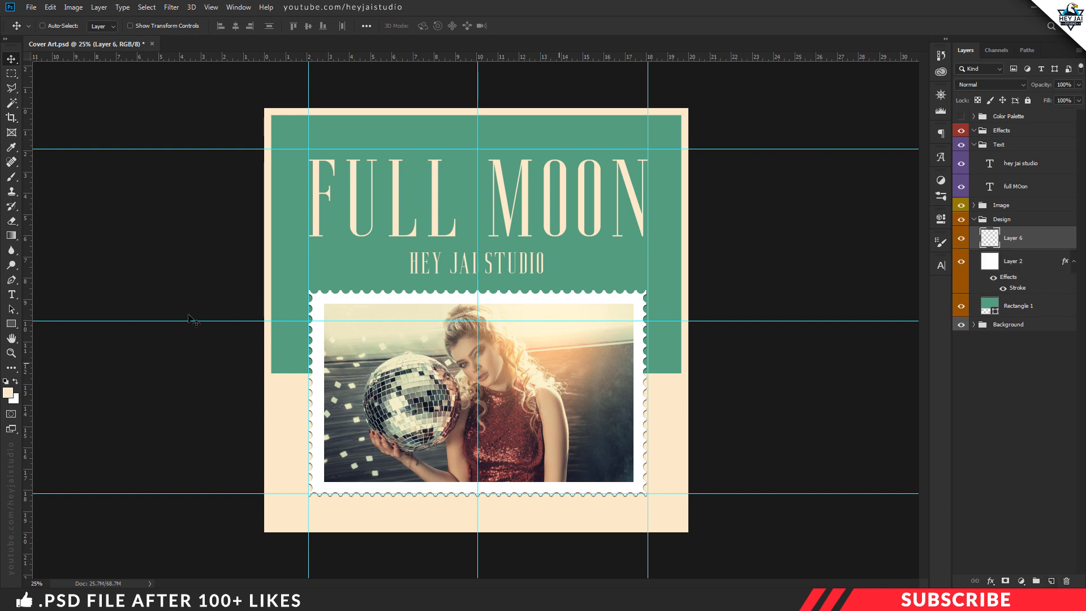
click(8, 394)
click(1043, 314)
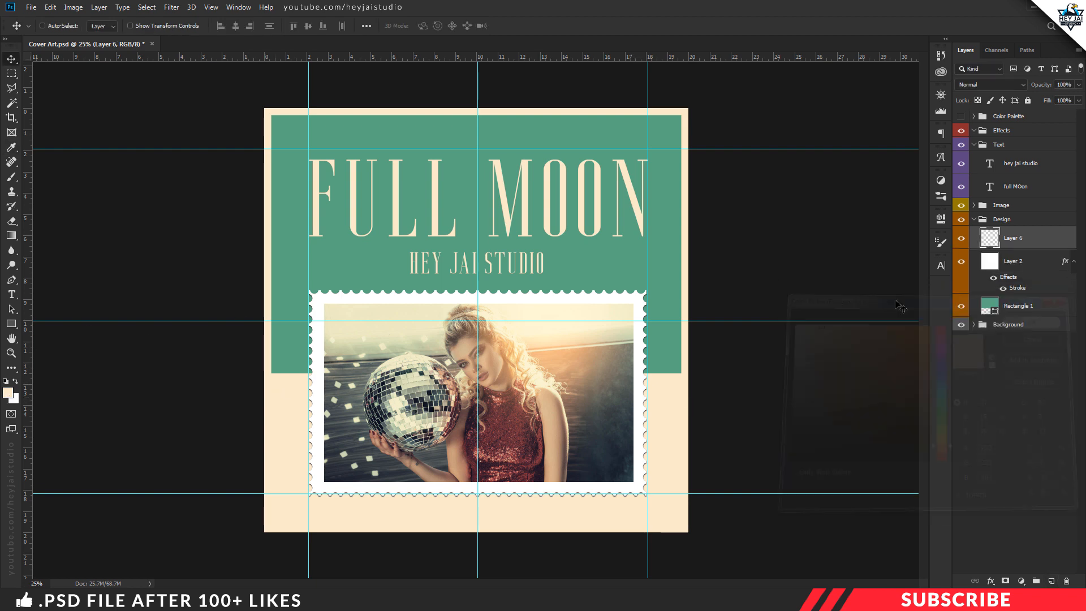
- Choose the Star brush from the Vintage Brush set
key(b)
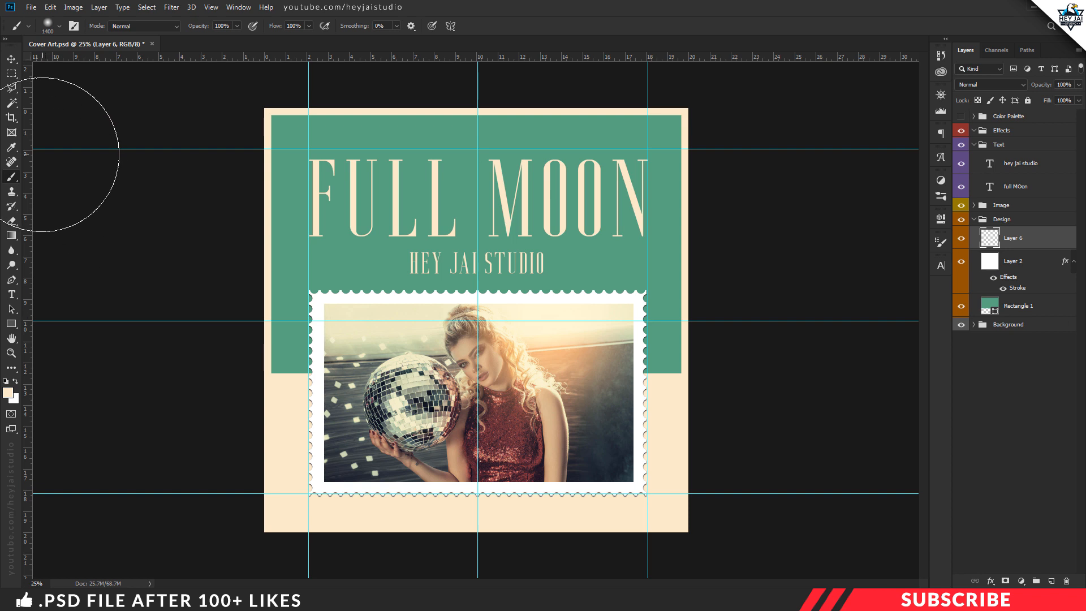
click(59, 26)
scroll(137, 259, down, 10)
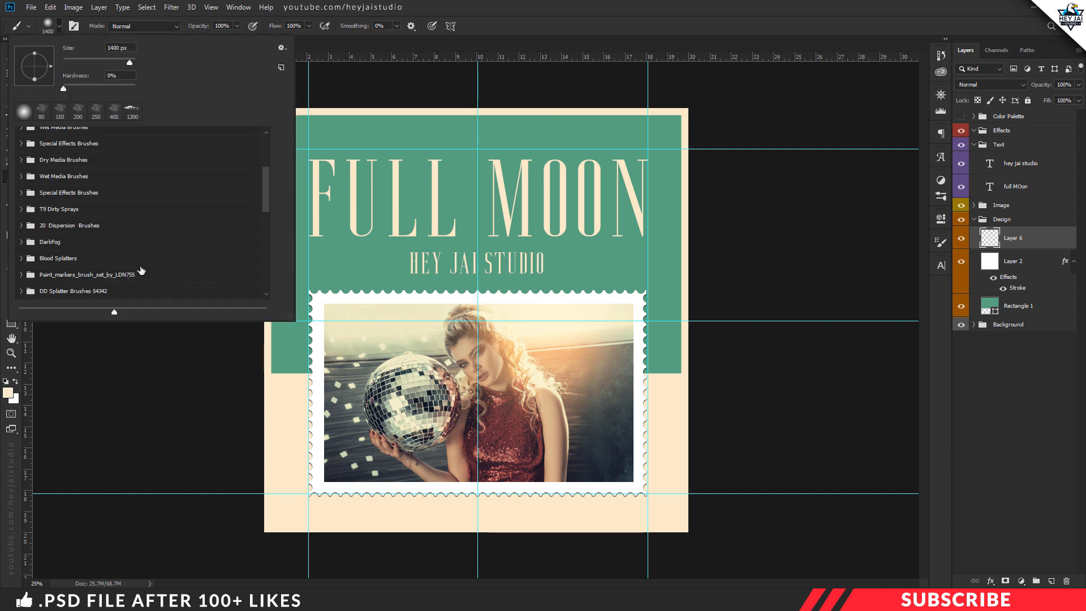
drag(266, 210, 267, 287)
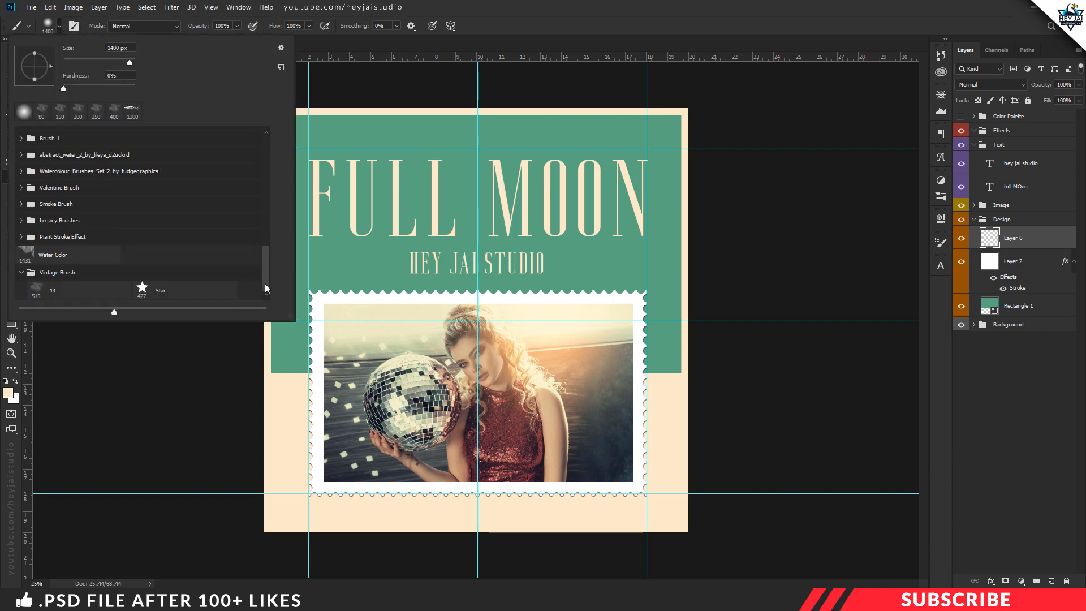
click(170, 294)
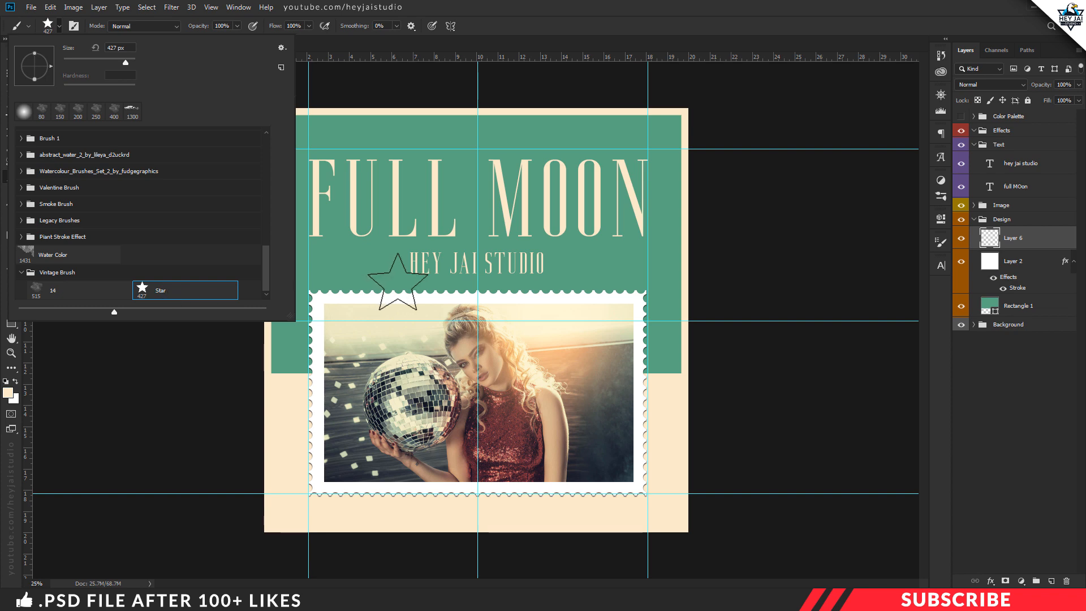
click(507, 39)
- Stamp a row of three shrinking cream stars after HEY JAI STUDIO, from 100 px down to 60 px
key(ctrl+plus)
key(ctrl+plus)
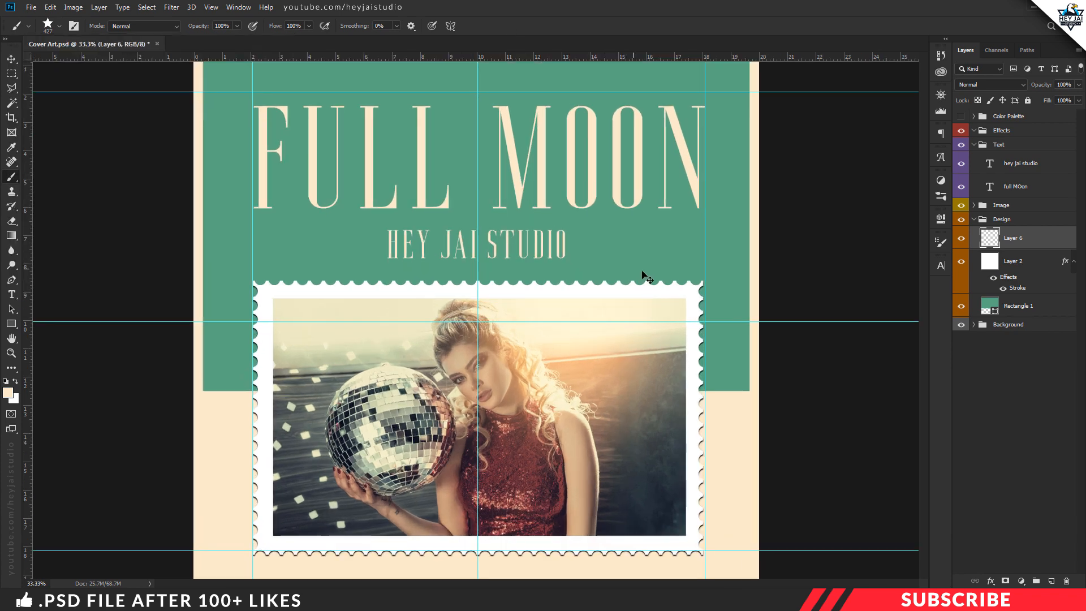
key(bracketleft)
key(bracketleft)
key(bracketleft)
key(bracketleft)
key(bracketleft)
key(bracketleft)
key(bracketleft)
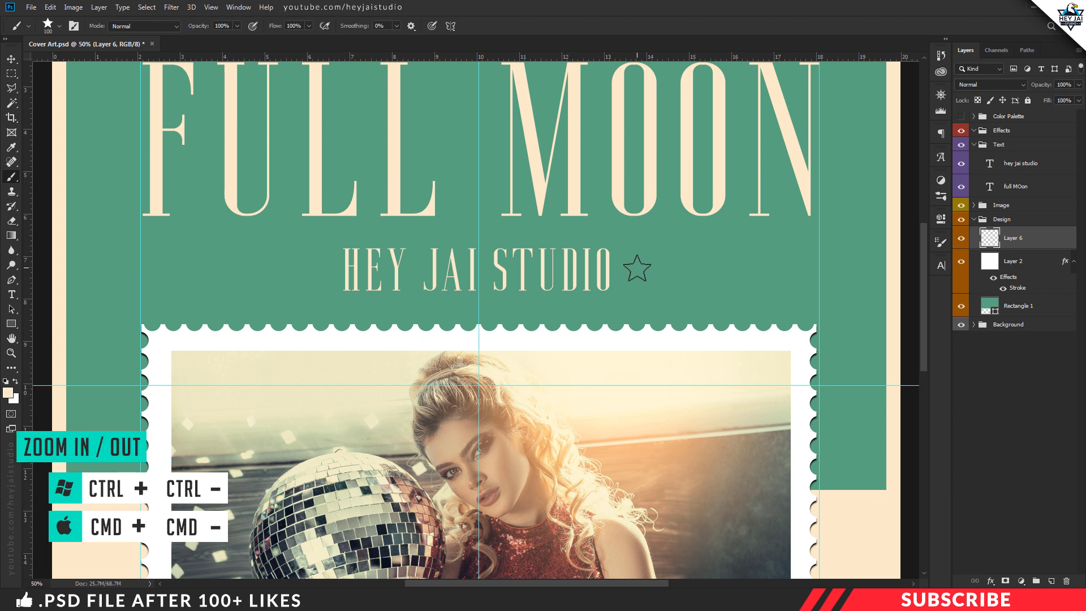
click(637, 268)
key(bracketleft)
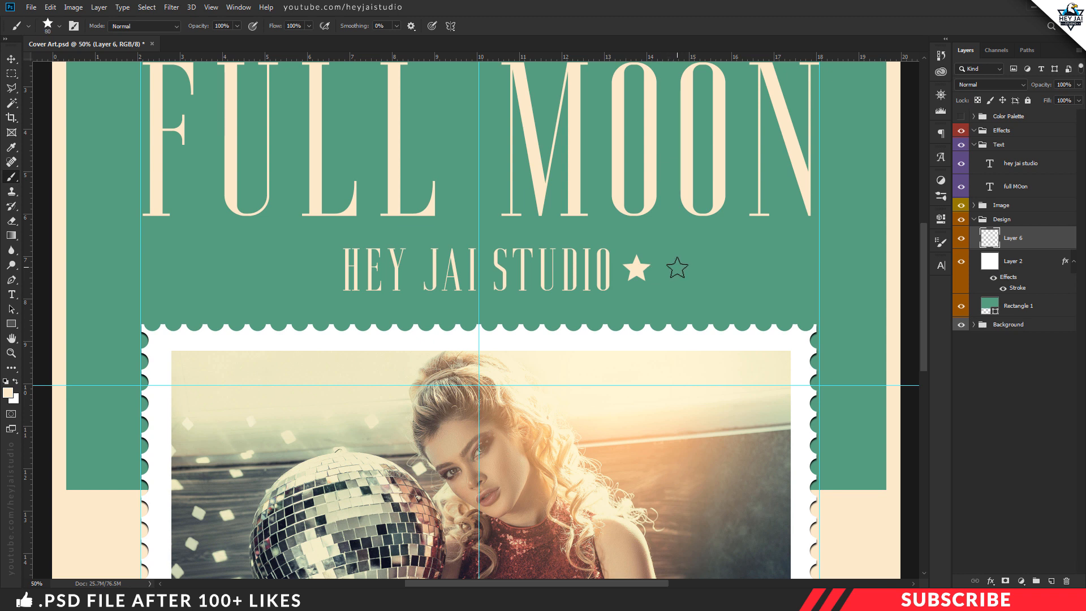
click(677, 267)
click(710, 268)
- Draw a horizontal cream line 4 px thick and about 293 px long from the last star to the vertical guide at the title's end
click(1051, 581)
click(10, 323)
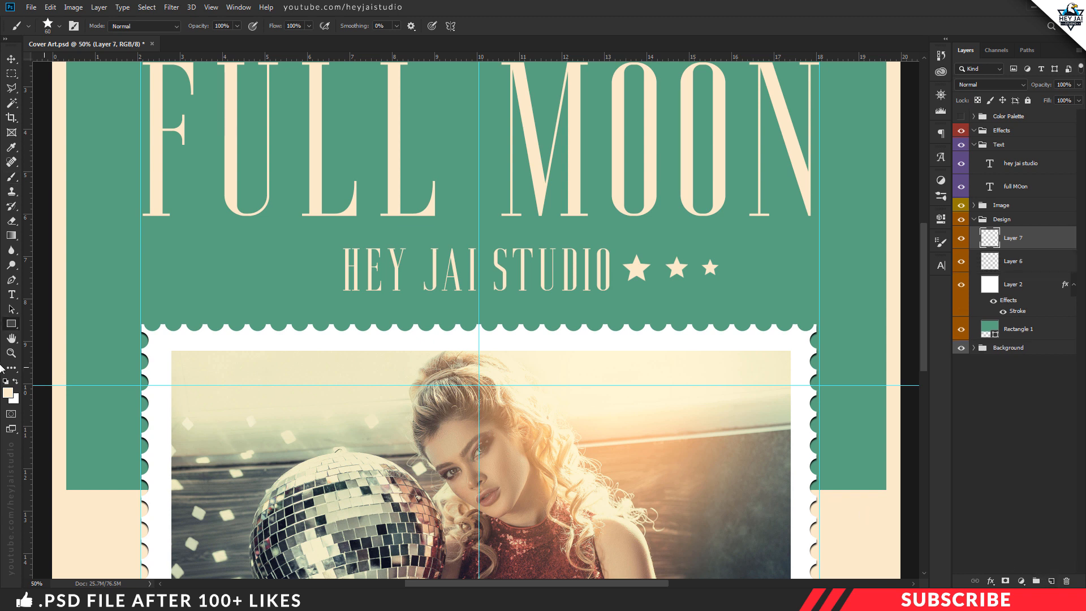
right_click(10, 327)
click(48, 368)
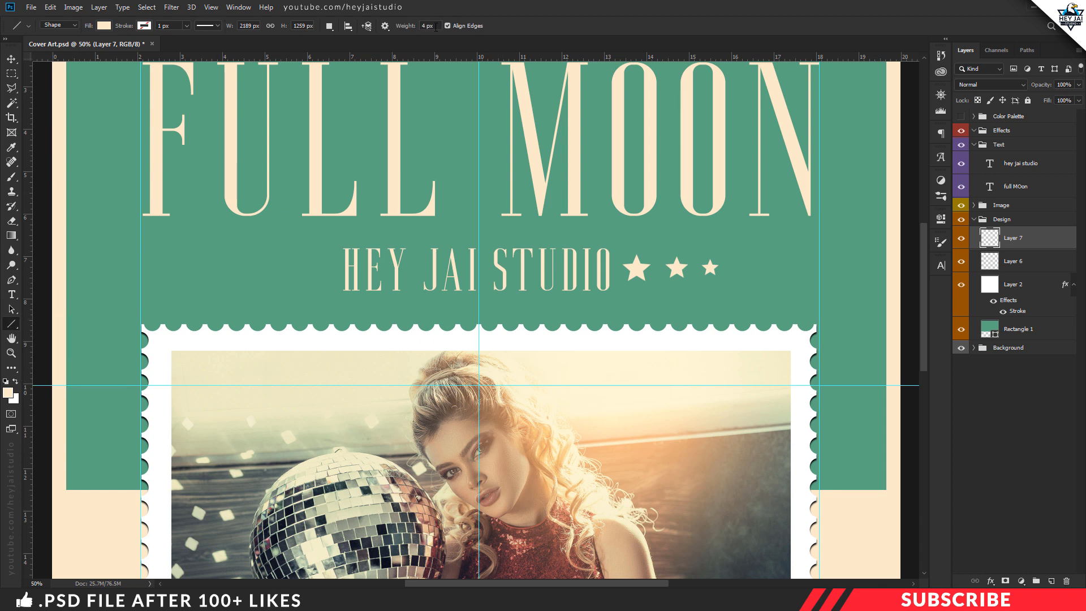
click(432, 24)
drag(737, 268, 819, 268)
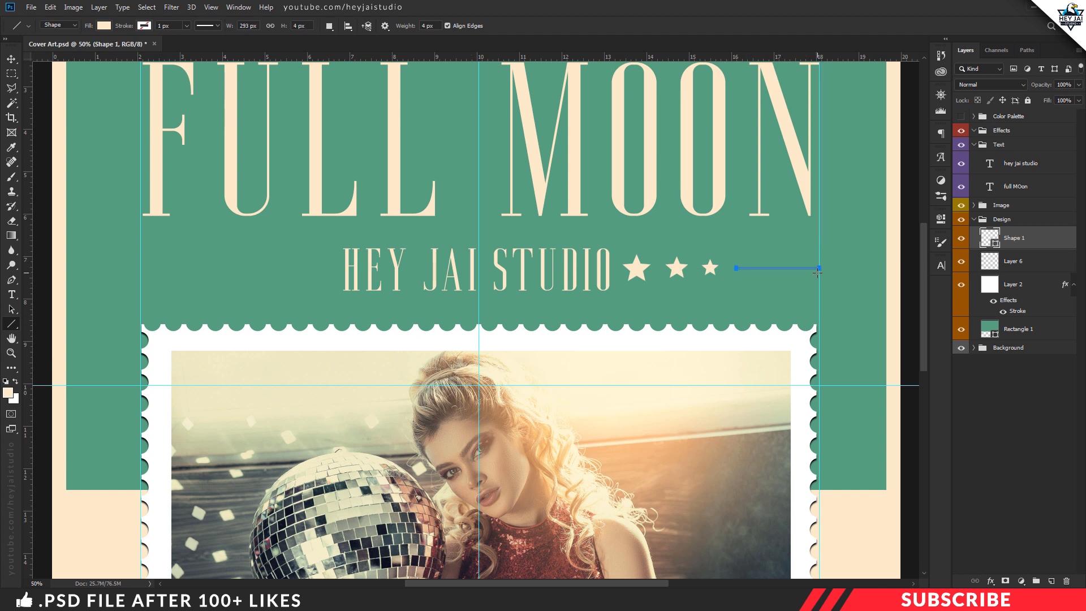
key(Return)
- Group the star layer and the line layer and name the group Bar 1
key(ctrl+minus)
key(ctrl+plus)
key(ctrl+minus)
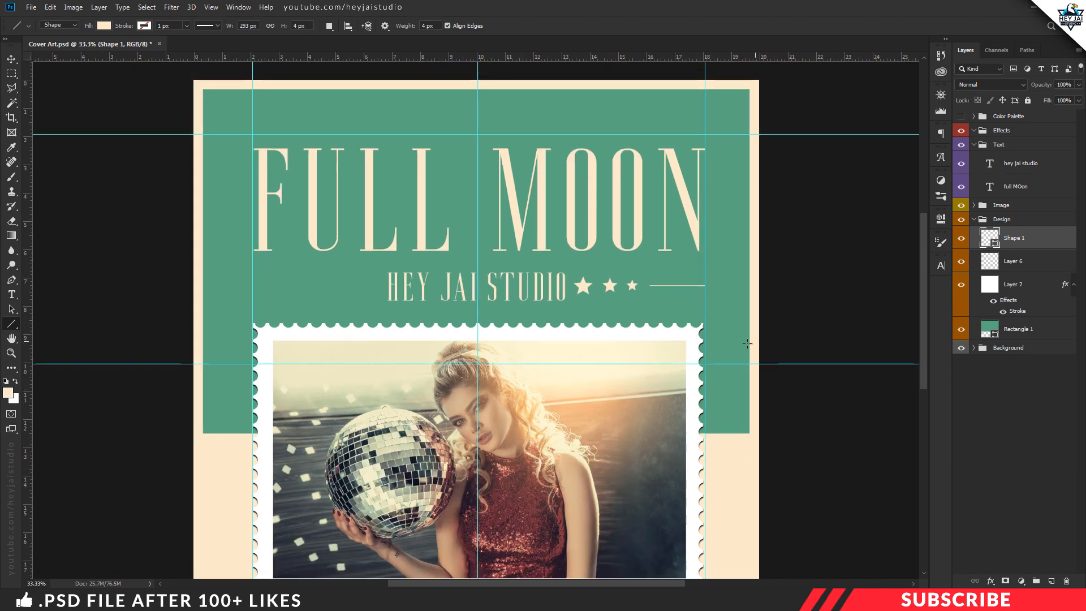
click(10, 58)
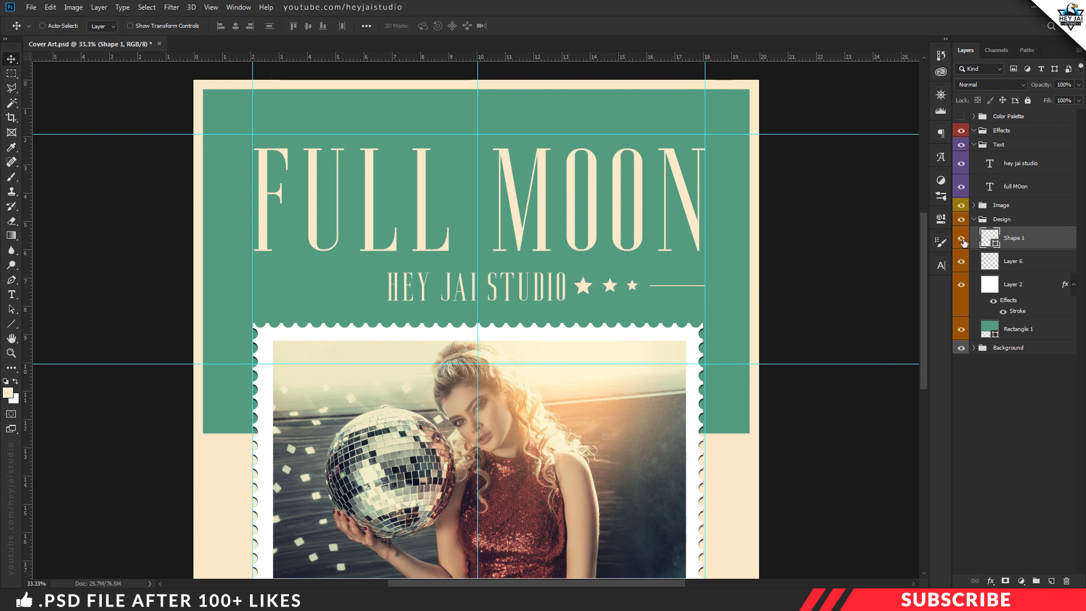
mouse_move(961, 238)
mouse_down()
mouse_move(962, 269)
mouse_move(960, 238)
mouse_up()
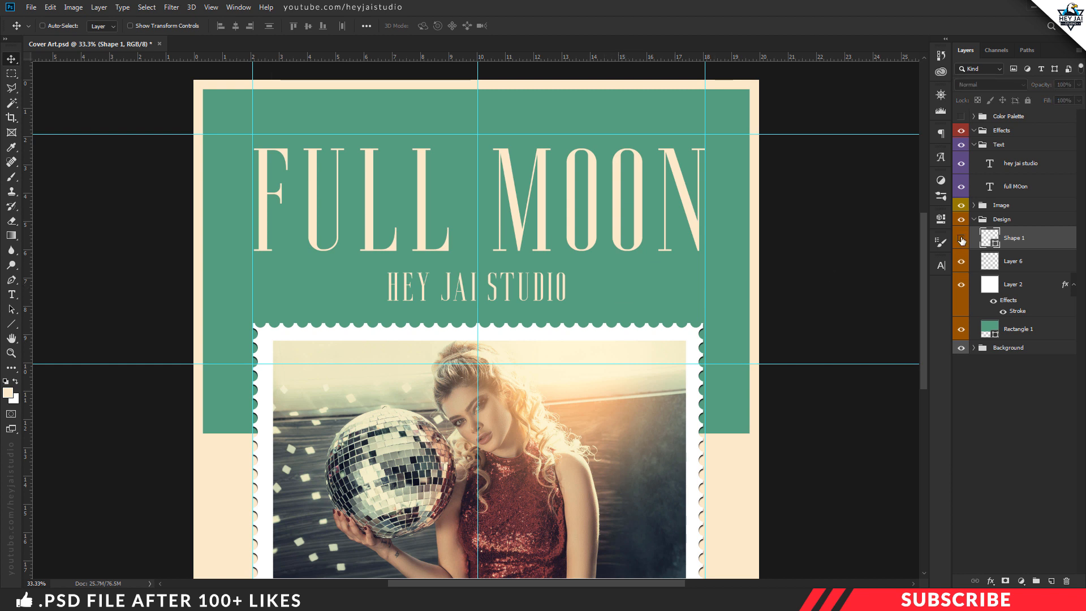
click(1022, 255)
shift+click(1025, 245)
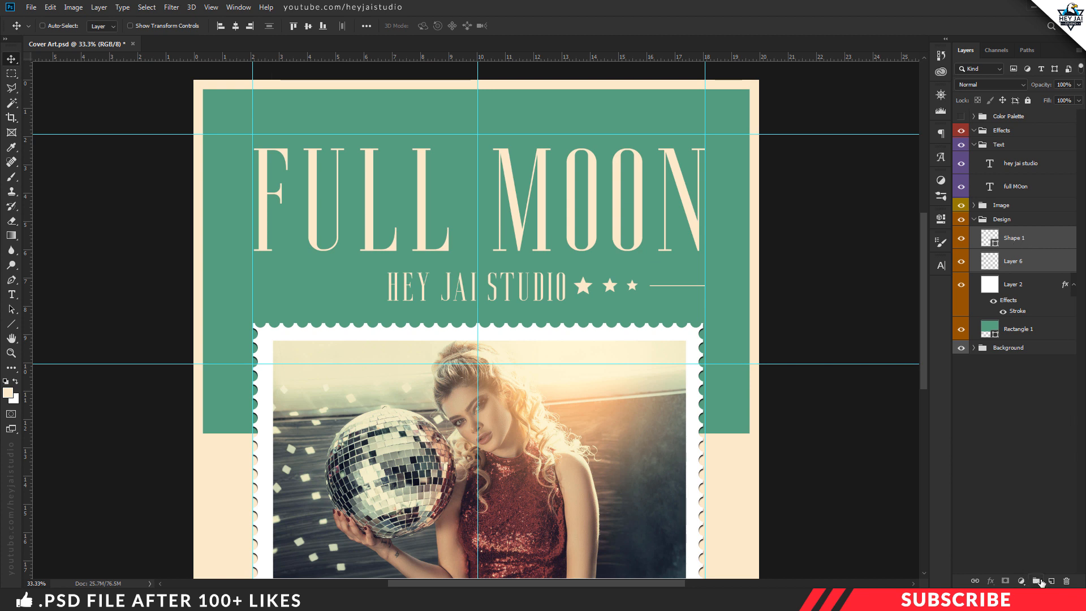
click(1038, 580)
double_click(1012, 233)
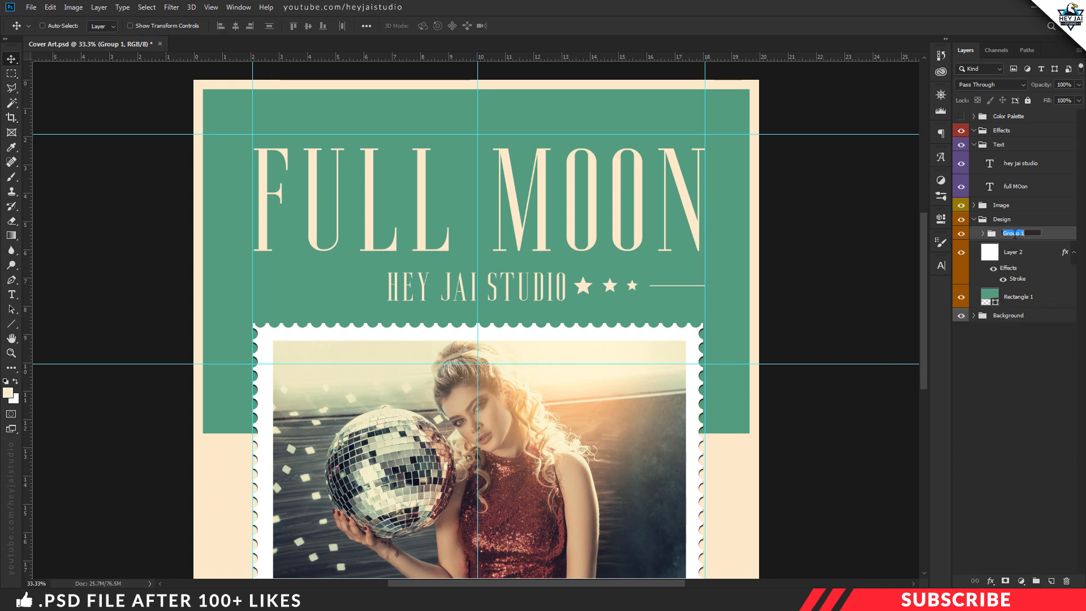
text(bar 1)
key(Return)
- Duplicate the Bar 1 group and rename the copy Bar 2
key(ctrl+j)
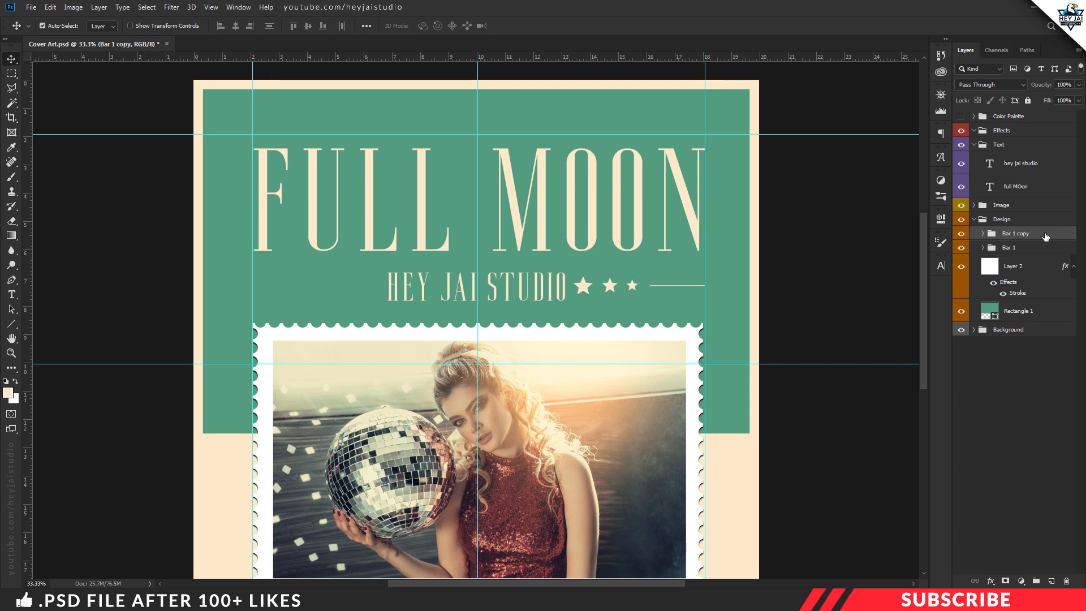
double_click(1016, 234)
click(1016, 233)
text(2)
key(Return)
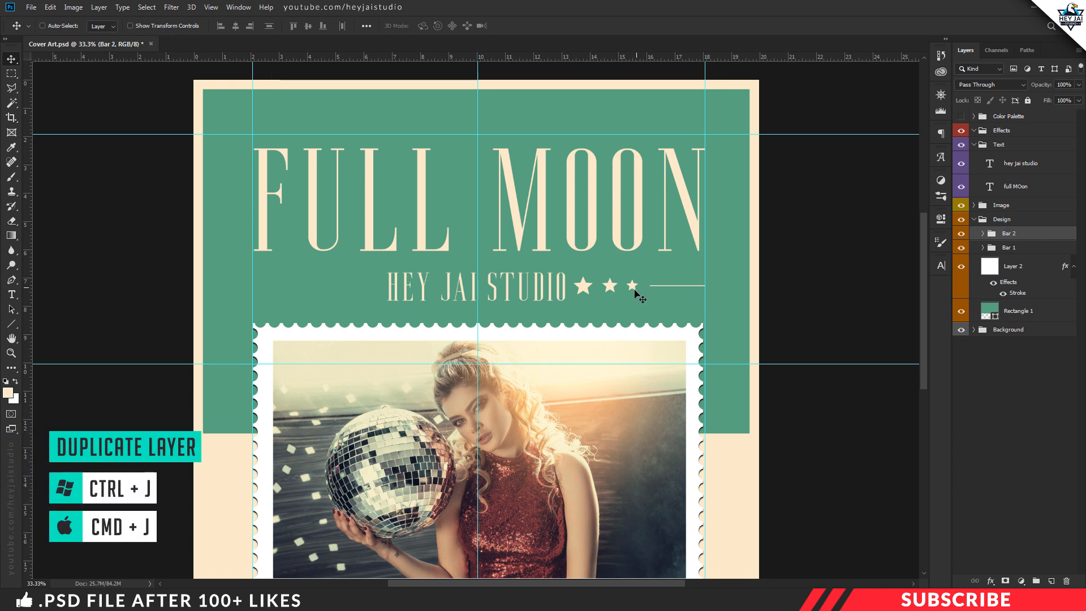
- Flip Bar 2 horizontally and place it before HEY JAI STUDIO, with its line starting at the vertical guide under the F
drag(628, 289, 388, 289)
key(ctrl+t)
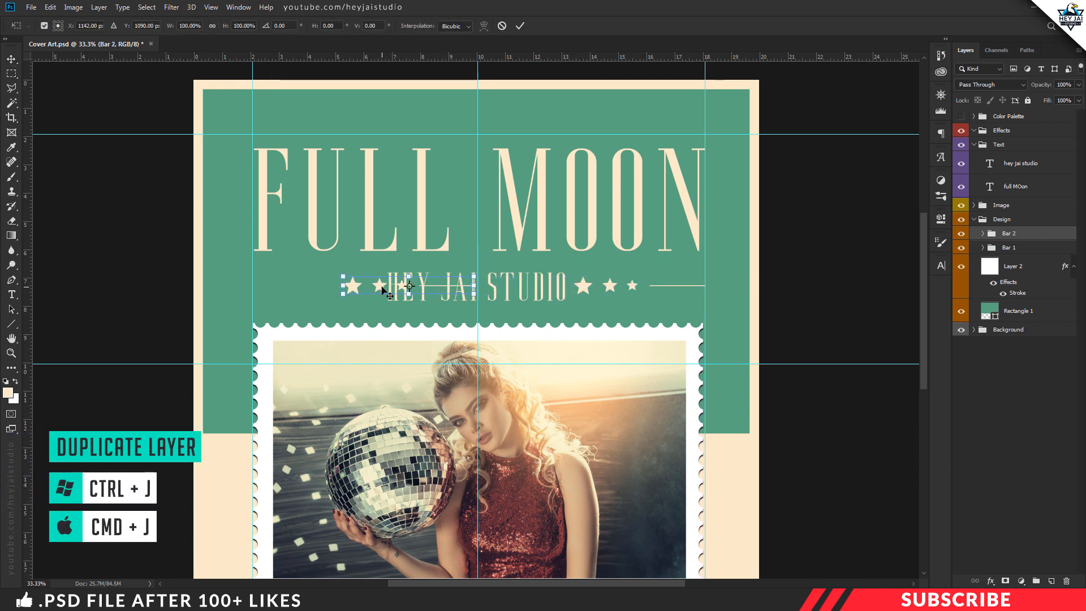
right_click(375, 288)
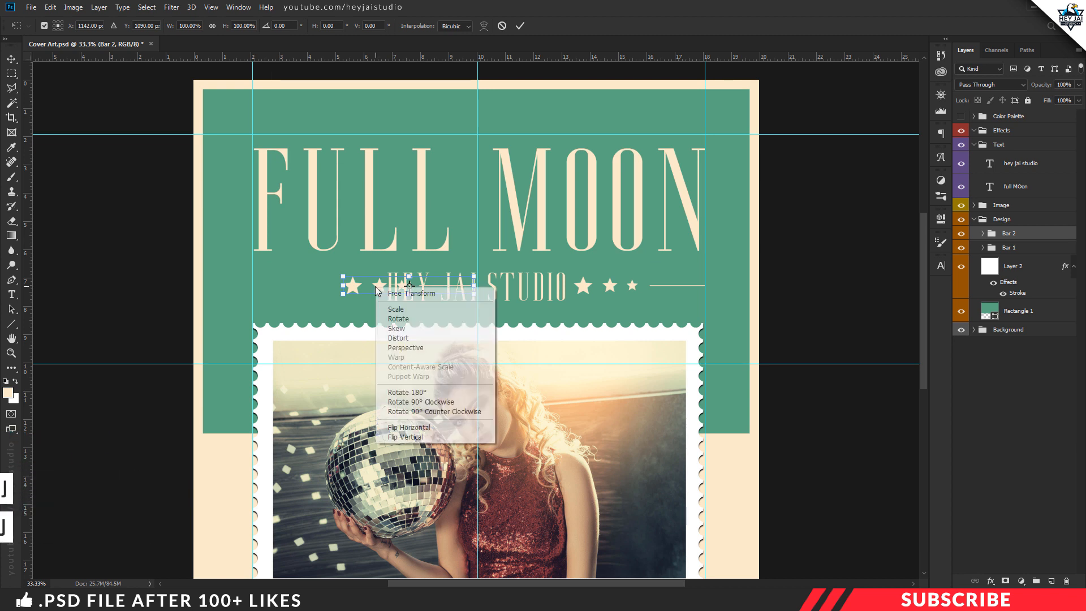
click(428, 432)
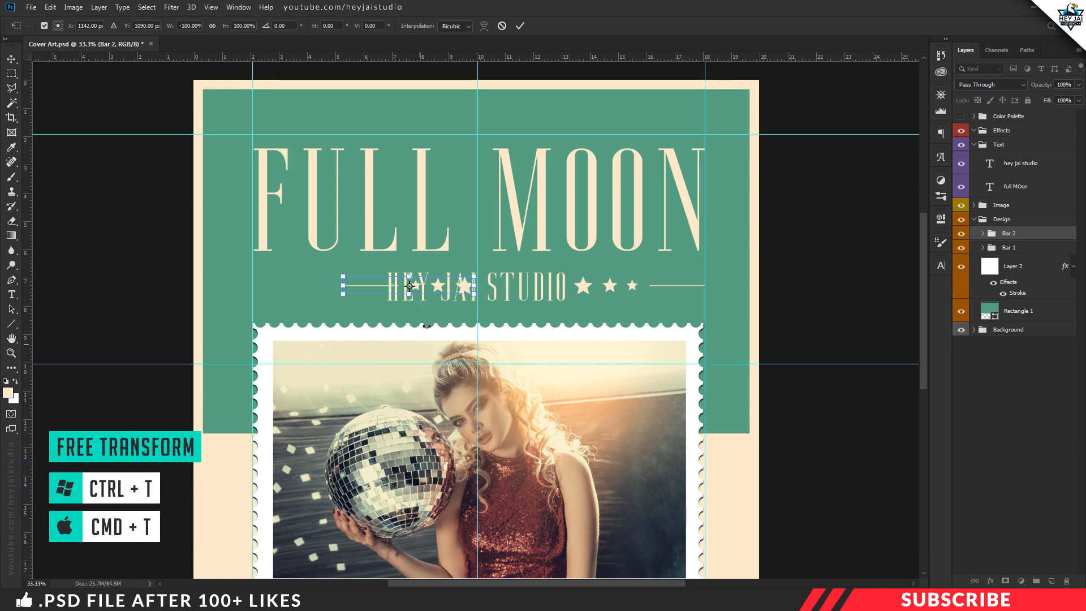
drag(465, 289, 380, 292)
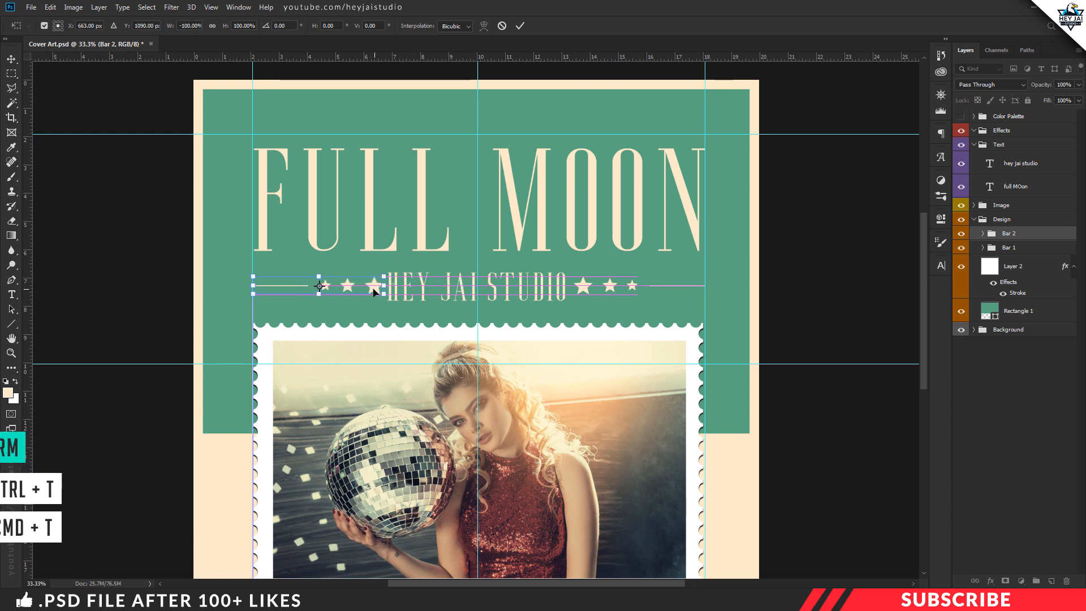
key(Return)
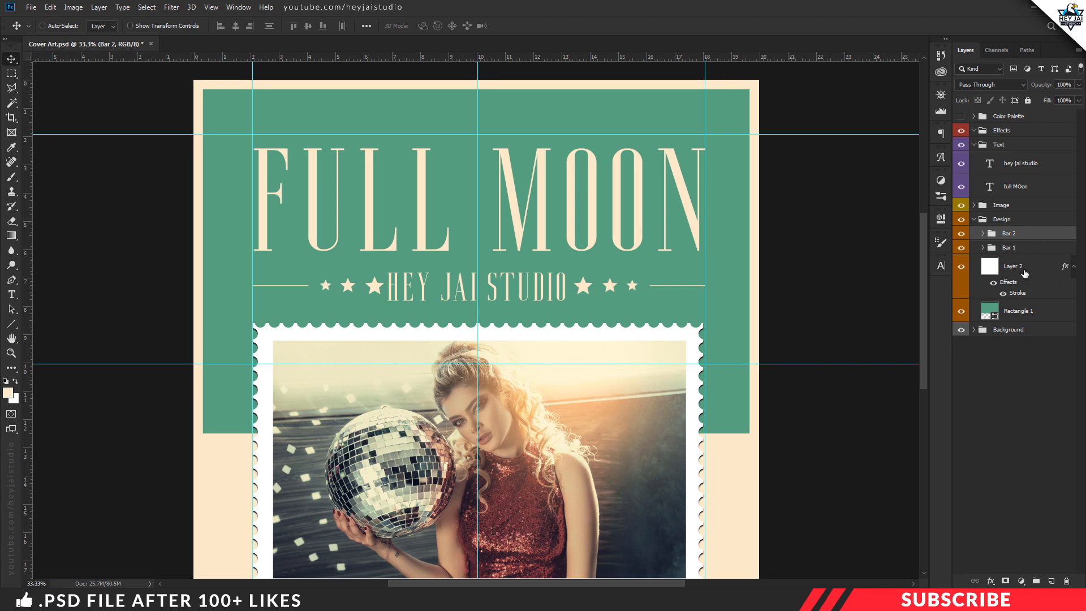
- Even out the spacing by nudging the hey jai studio text and Bar 1 slightly right and Bar 2 slightly left
click(1026, 169)
key(Right)
key(Right)
key(Right)
click(1025, 245)
key(Right)
key(Right)
click(1022, 235)
key(Left)
key(Left)
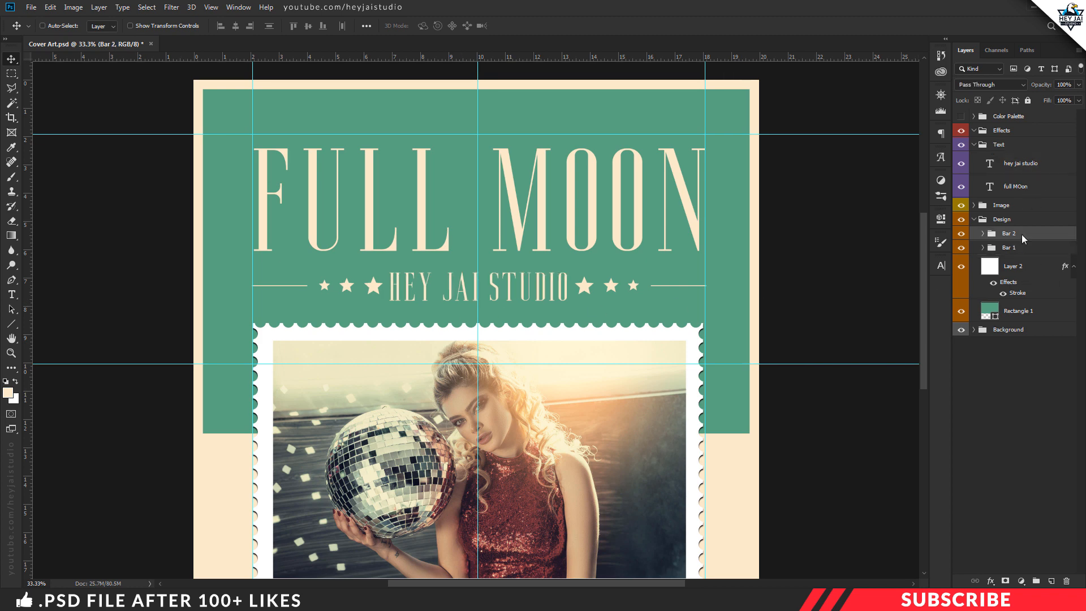
- Draw a 4 px cream line about 2400 px long above FULL MOON on a new layer, spanning between the outer vertical guides
key(ctrl+minus)
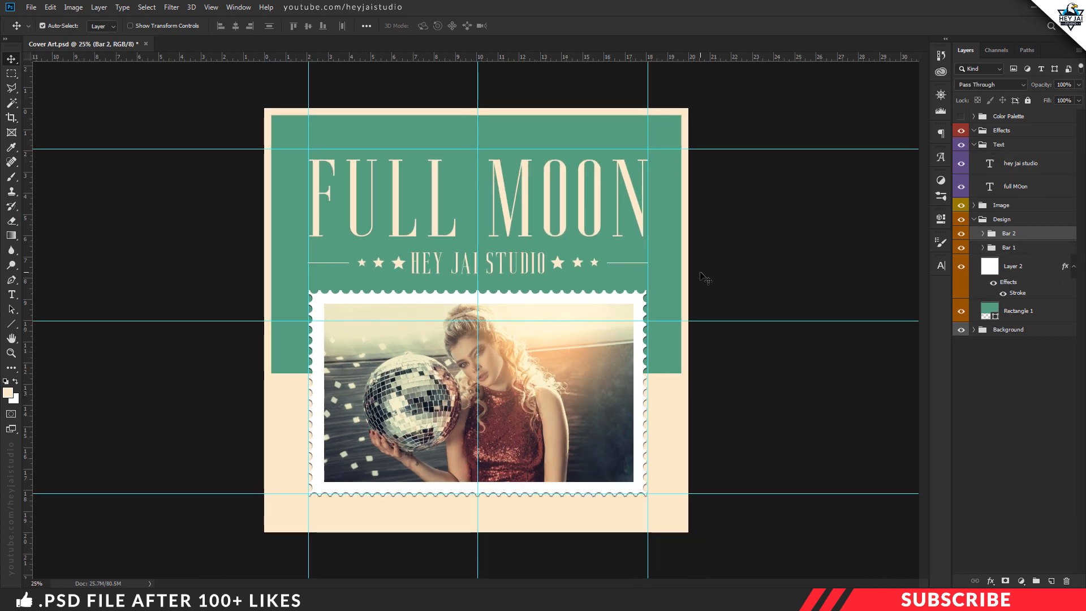
key(ctrl+semicolon)
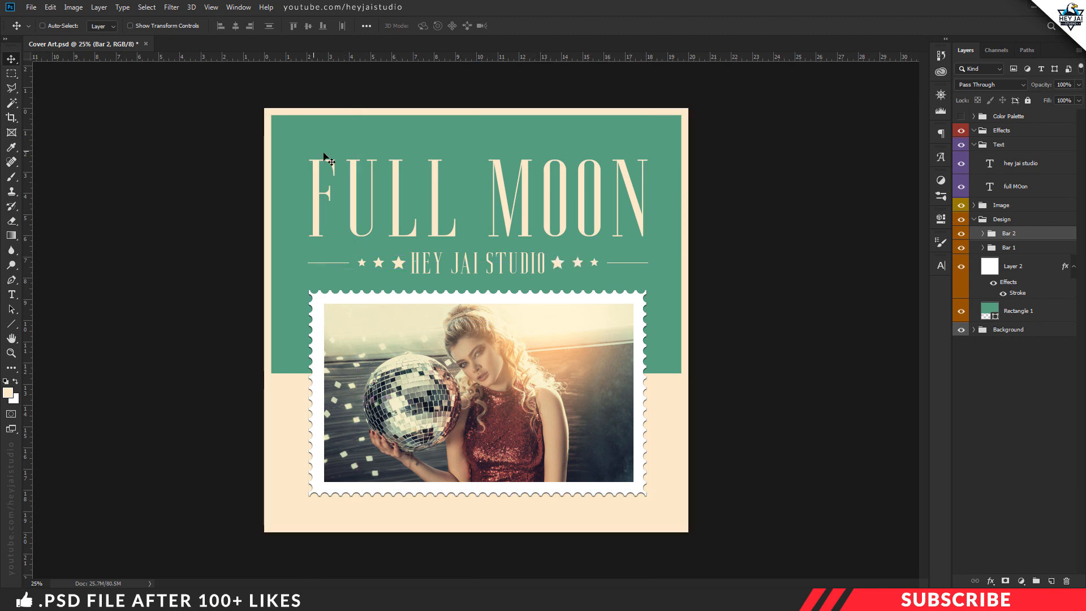
key(ctrl+semicolon)
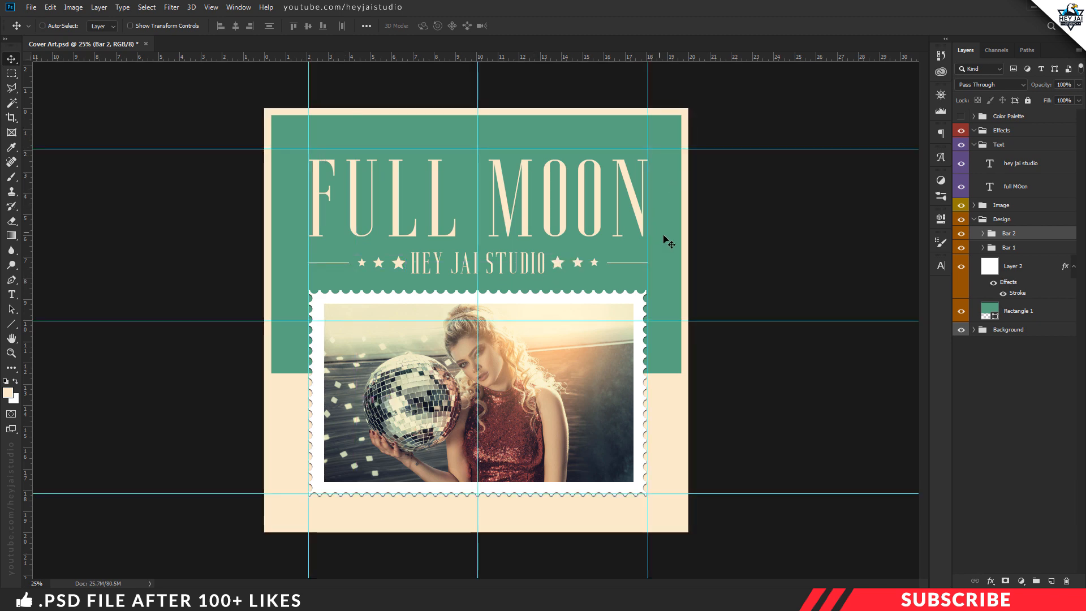
key(ctrl+plus)
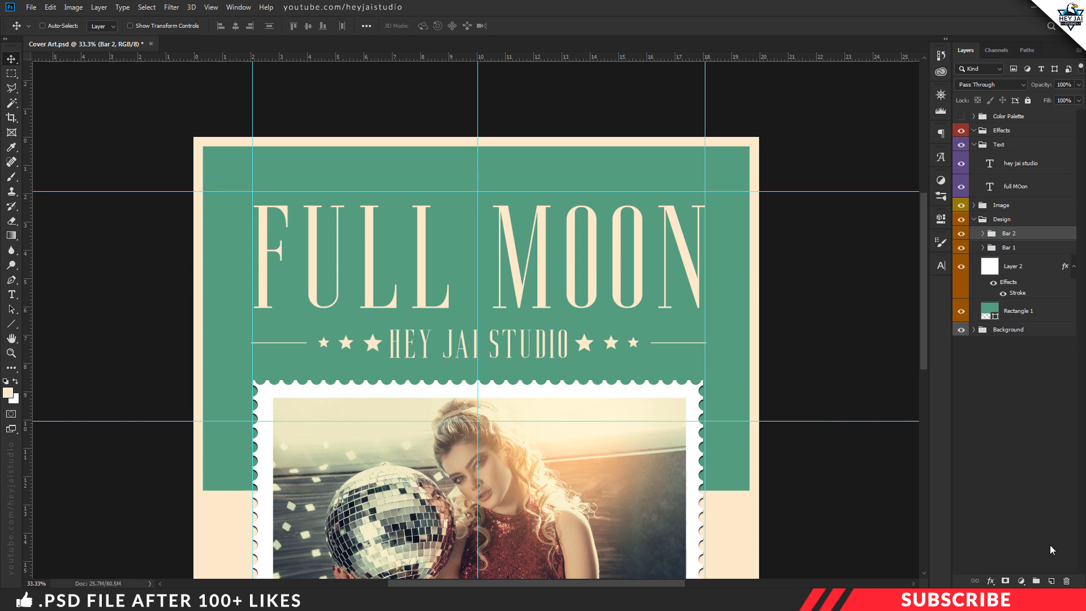
click(1051, 580)
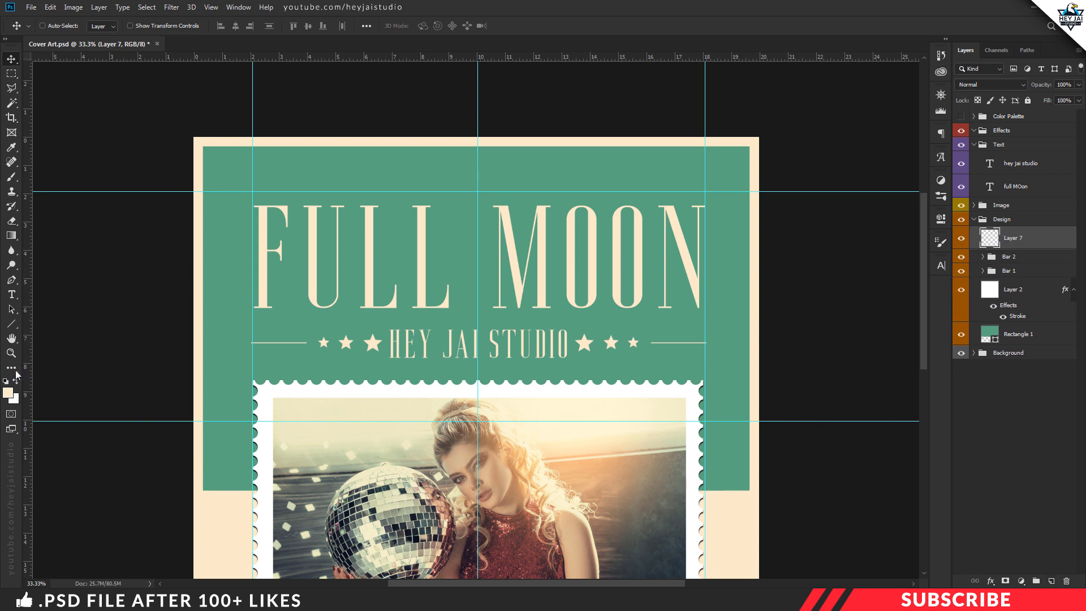
click(11, 323)
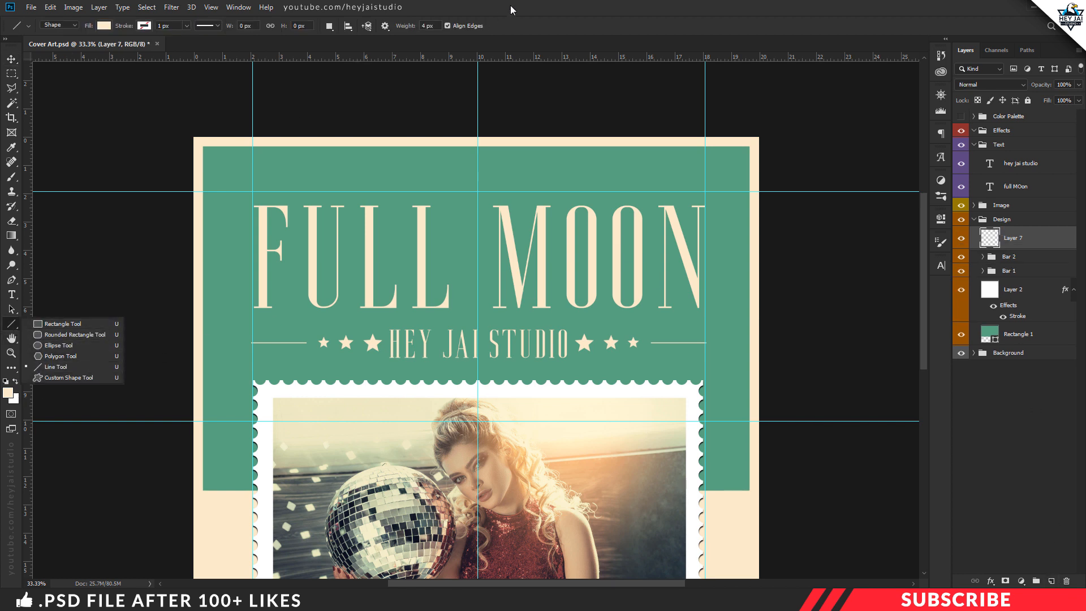
key(Escape)
key(ctrl+plus)
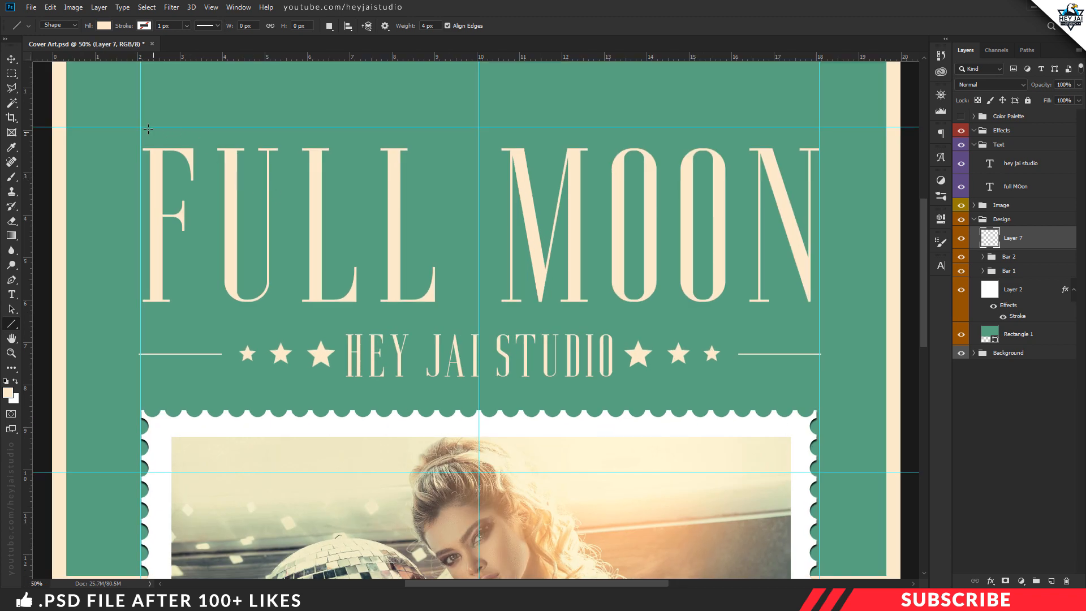
drag(143, 128, 818, 149)
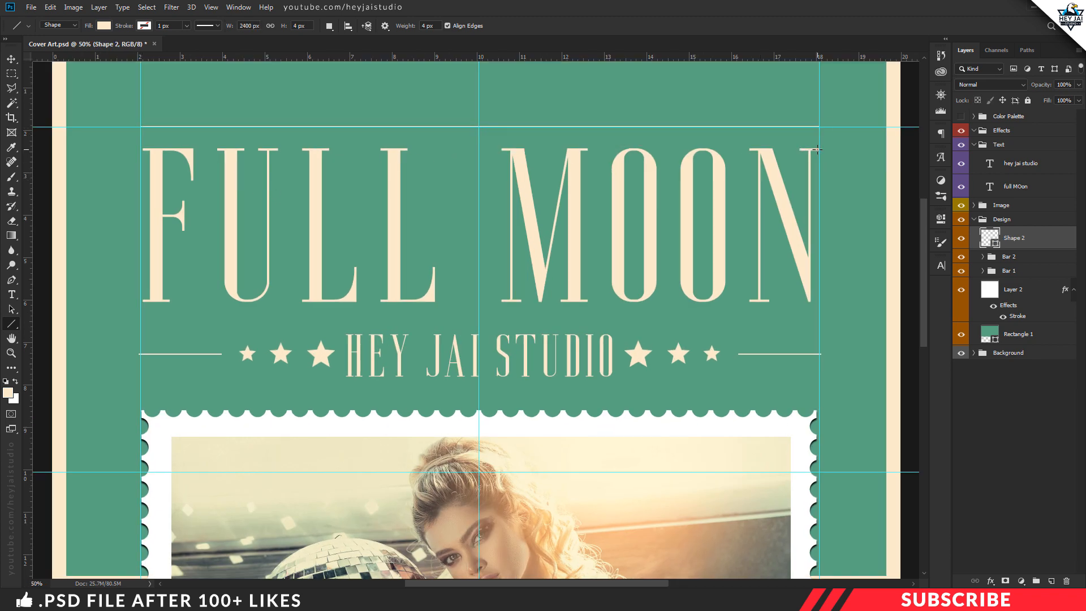
- Hide the guides and nudge the long line slightly down toward the FULL MOON title
key(ctrl+semicolon)
key(ctrl+minus)
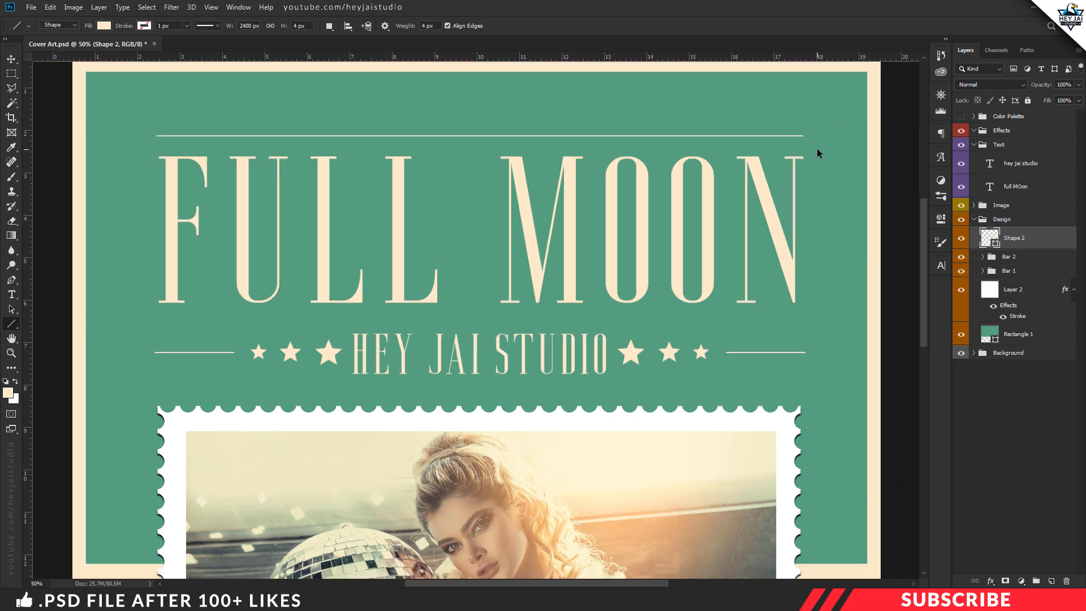
key(ctrl+t)
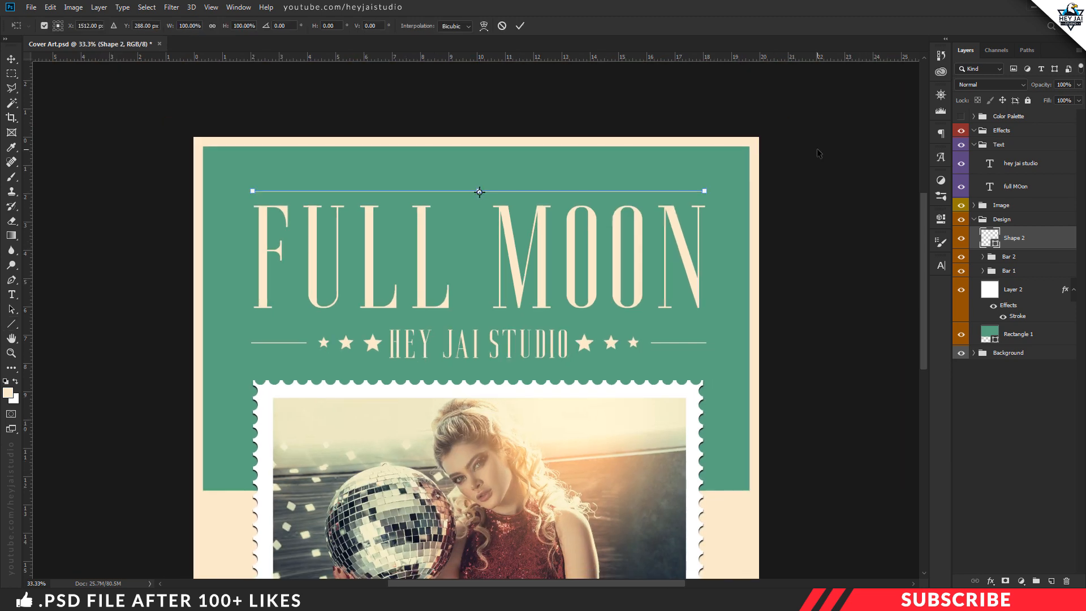
key(Down)
key(Down)
key(Down)
key(Down)
key(Down)
key(Return)
key(ctrl+minus)
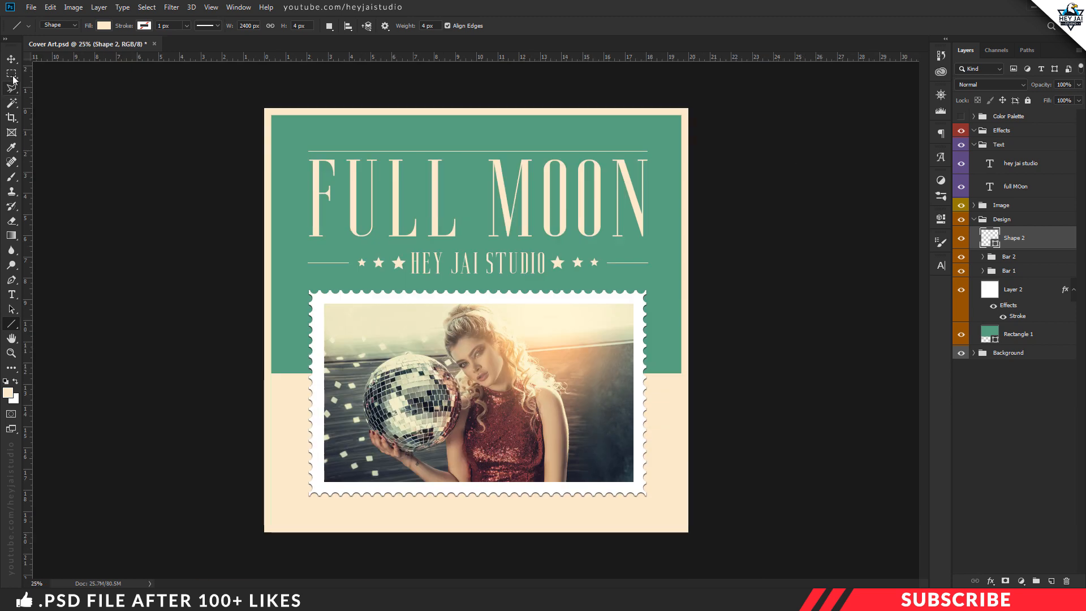
- Collapse the Design and Text groups and make the Effects group active
key(v)
click(995, 220)
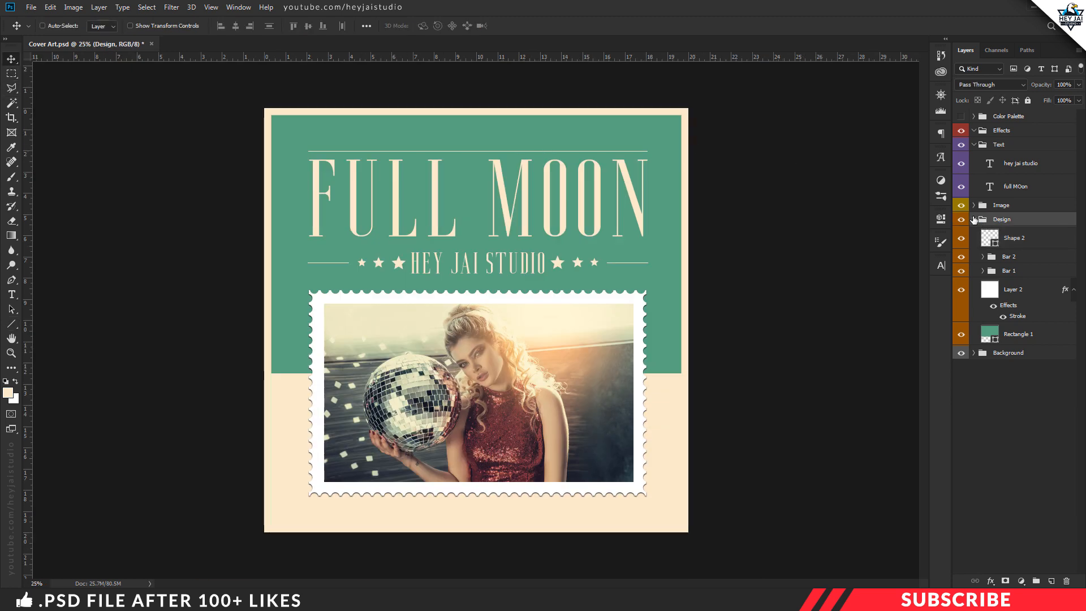
click(974, 219)
click(974, 144)
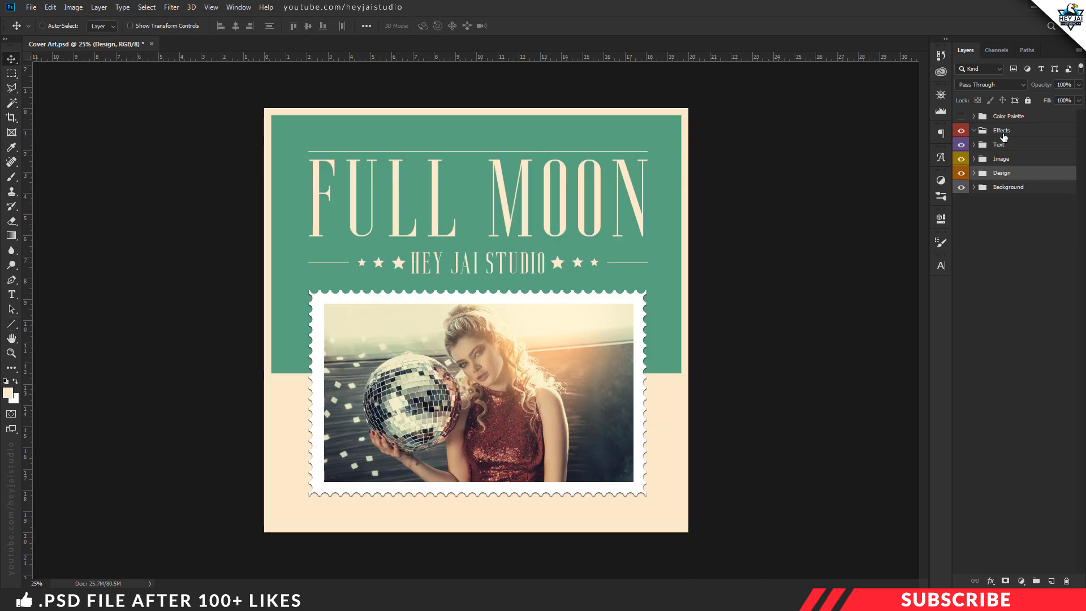
click(1003, 135)
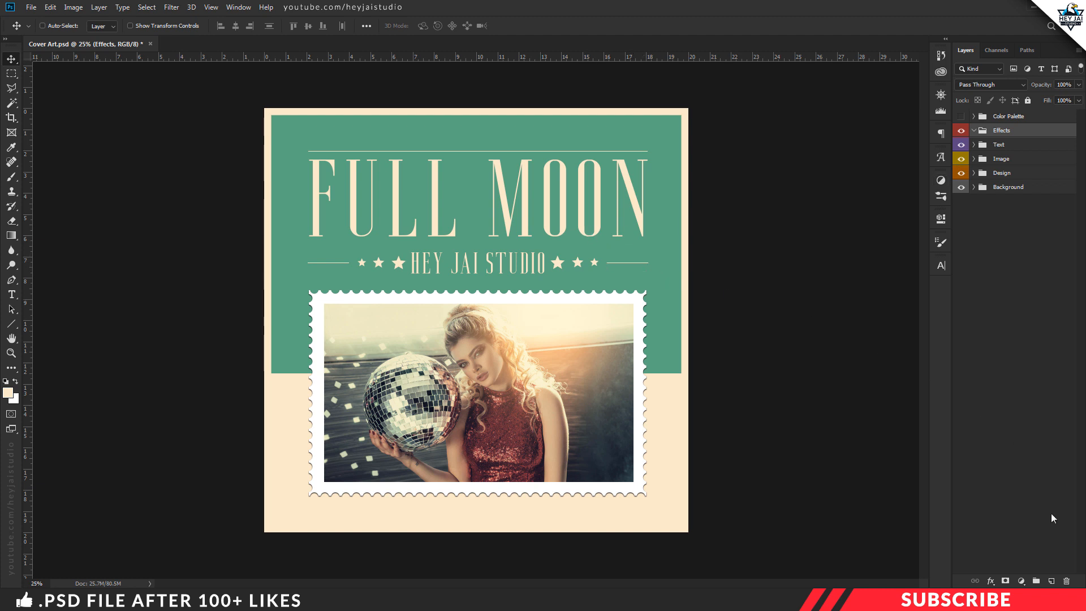
- Open the Paper 1 image from the Project file folder in Photoshop
click(338, 596)
click(475, 334)
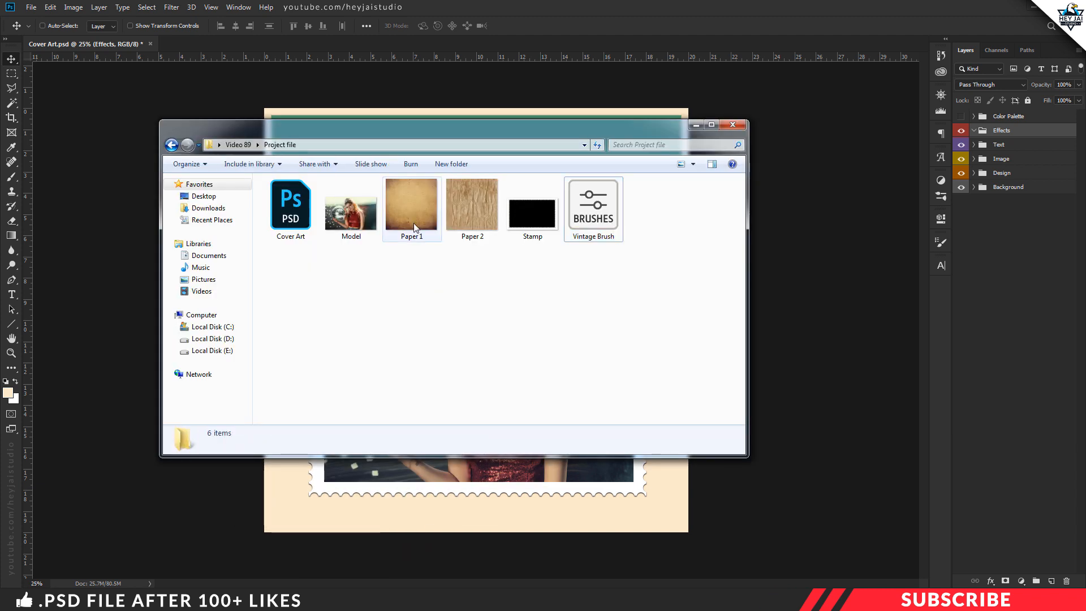
right_click(417, 218)
mouse_move(543, 345)
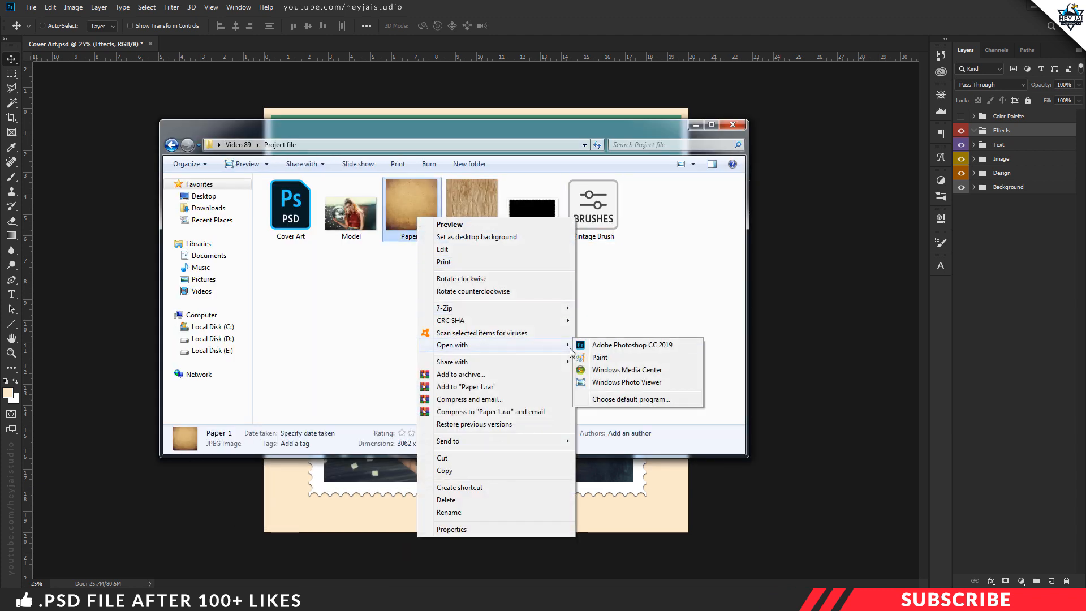
click(591, 346)
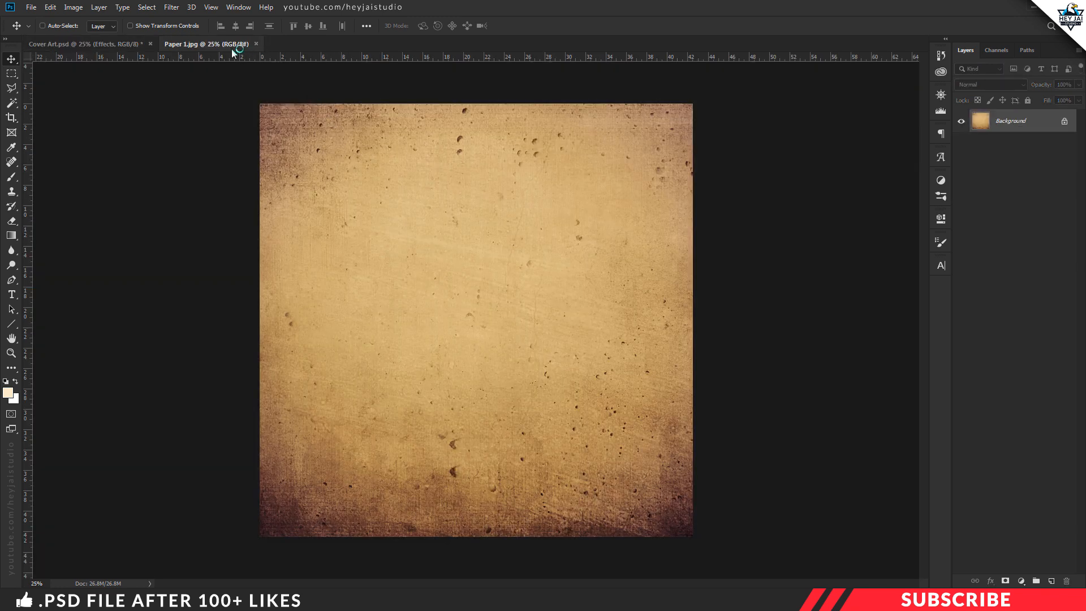
- Float the Paper 1 document, copy its texture into the Effects group of Cover Art, and close the Paper 1 document
drag(232, 48, 371, 233)
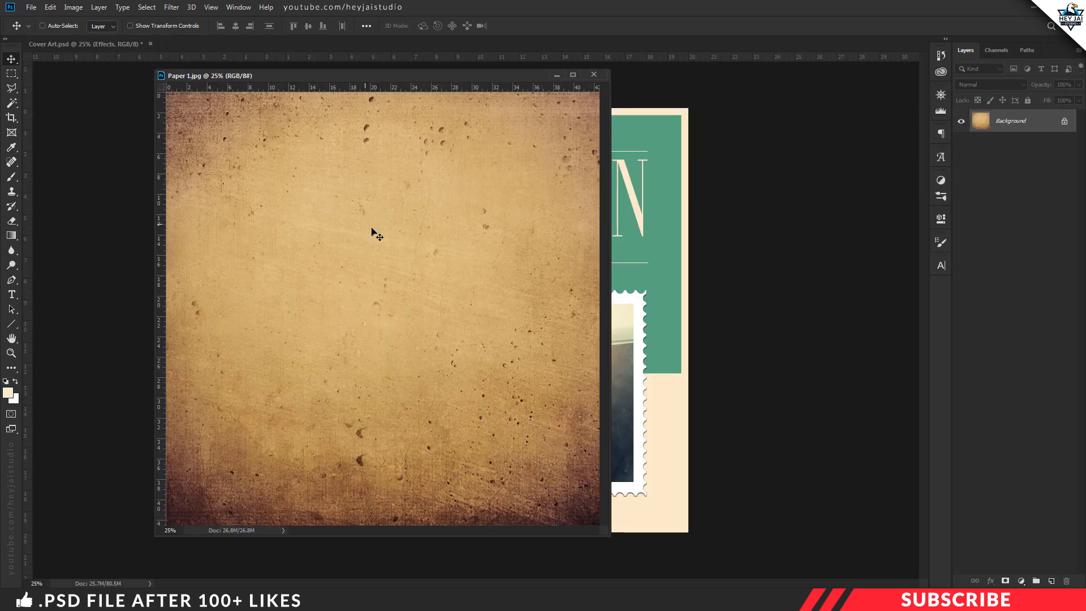
click(662, 284)
click(593, 74)
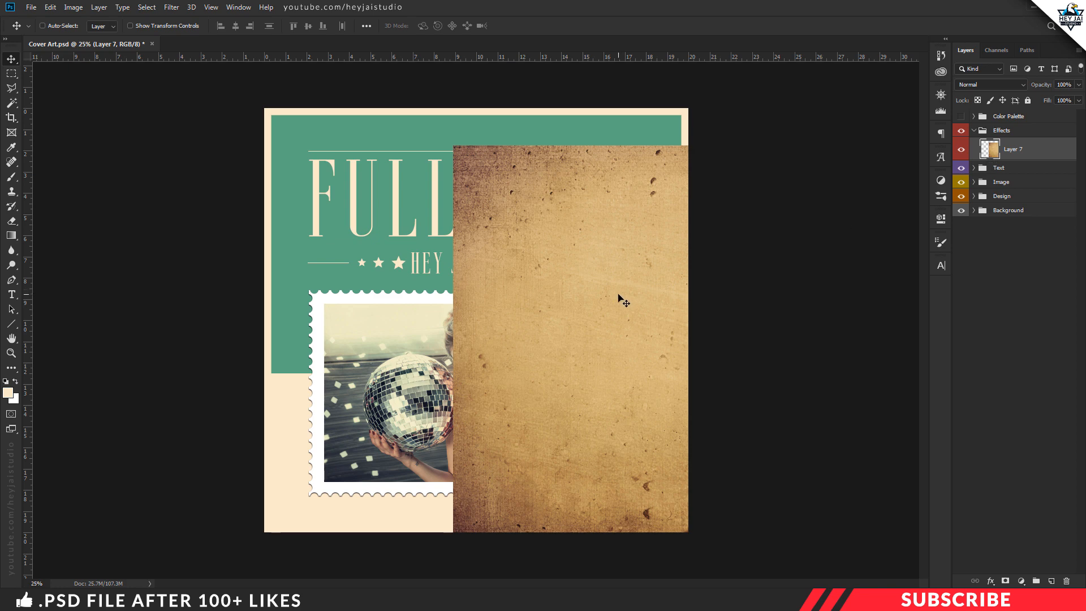
- Move the Paper 1 texture over the canvas and scale it to about 99% so it covers the whole cover
key(ctrl)
key(ctrl+t)
drag(603, 298, 439, 263)
drag(696, 540, 693, 536)
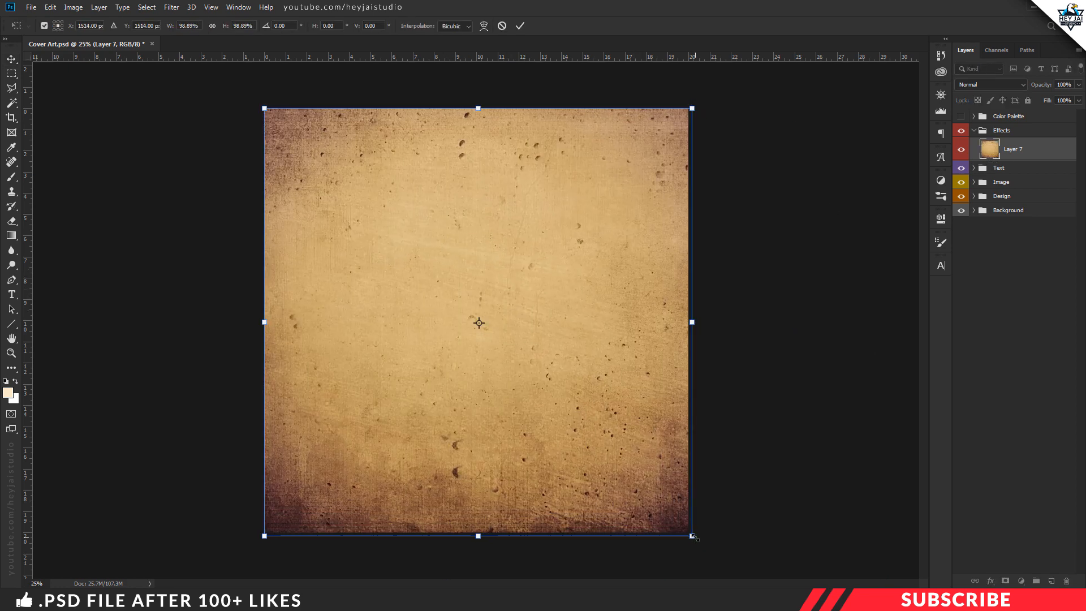
key(Return)
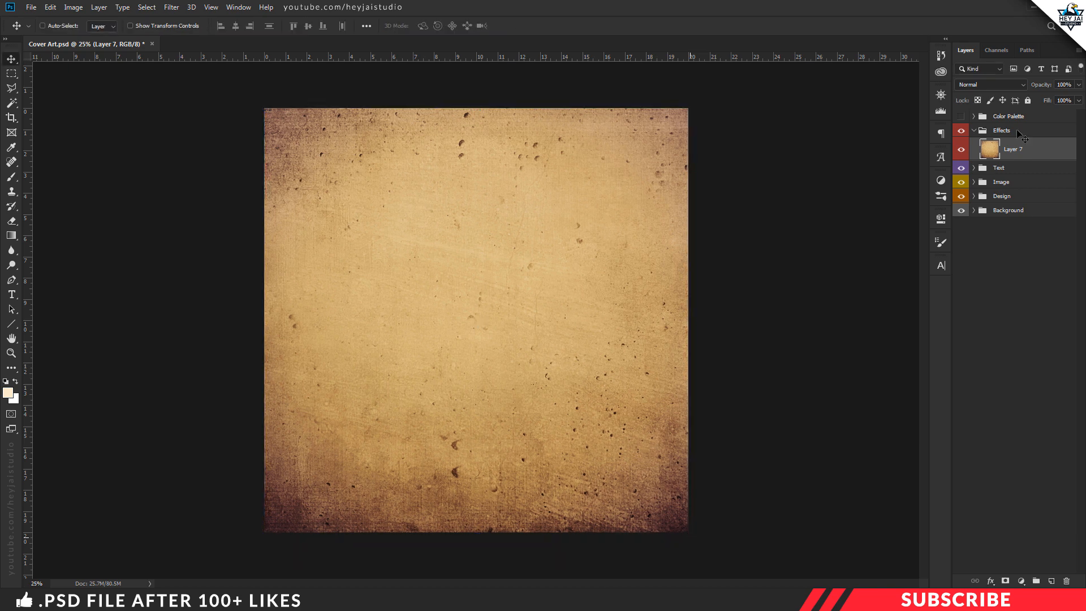
- Set the Paper 1 texture layer to Multiply blending at 60% opacity and compare the cover with and without it
click(999, 86)
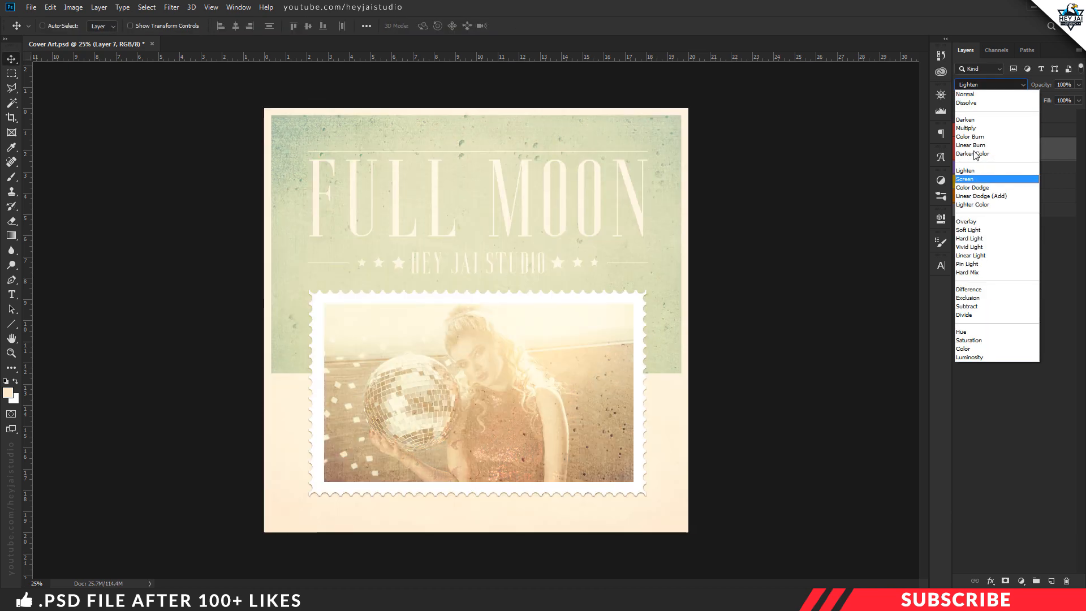
click(969, 129)
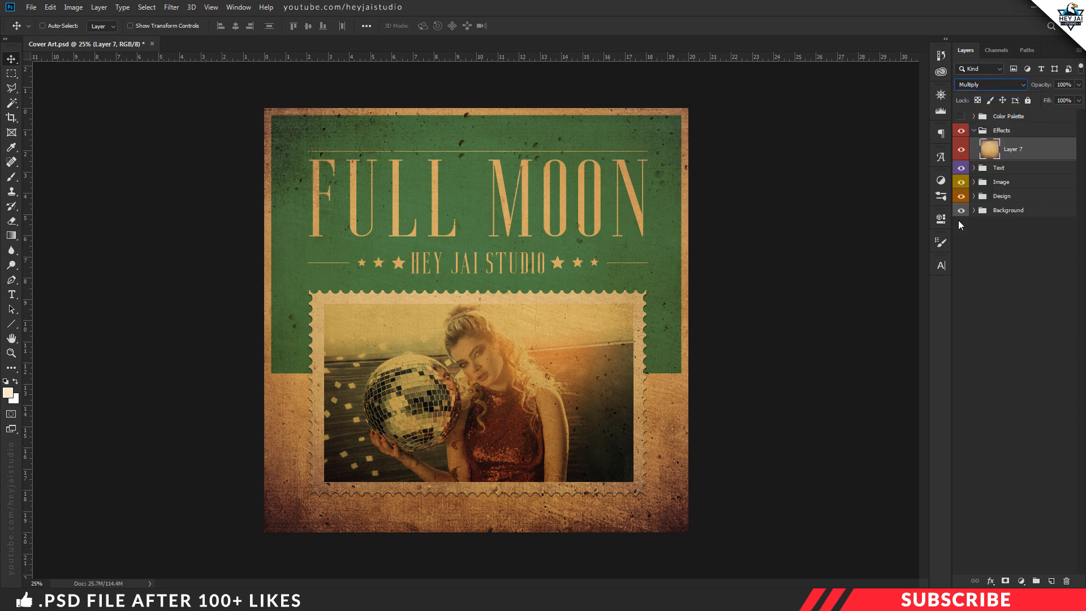
click(1054, 86)
text(6)
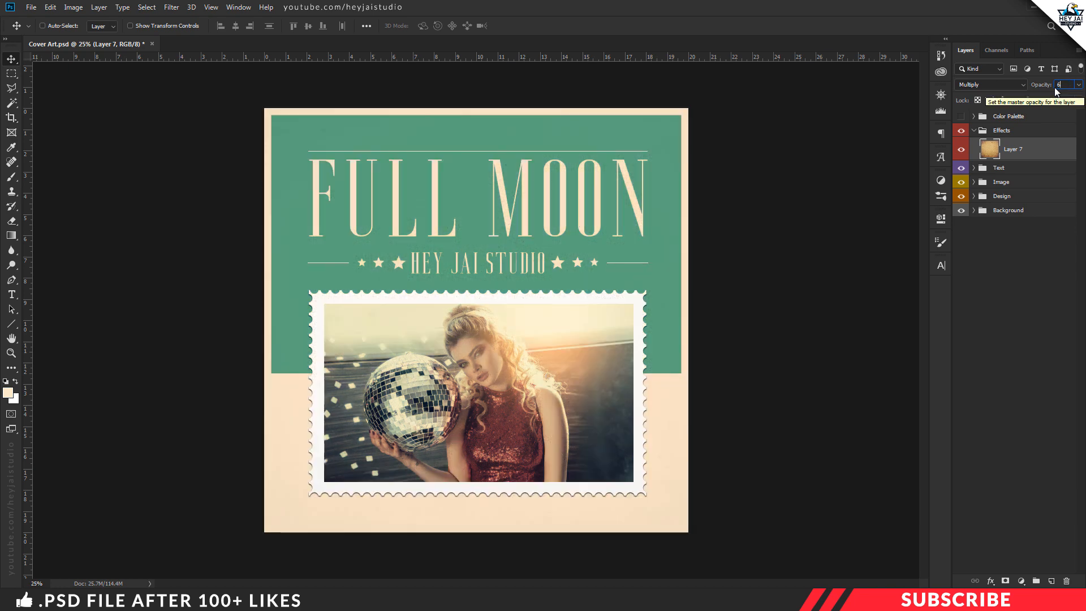
text(0)
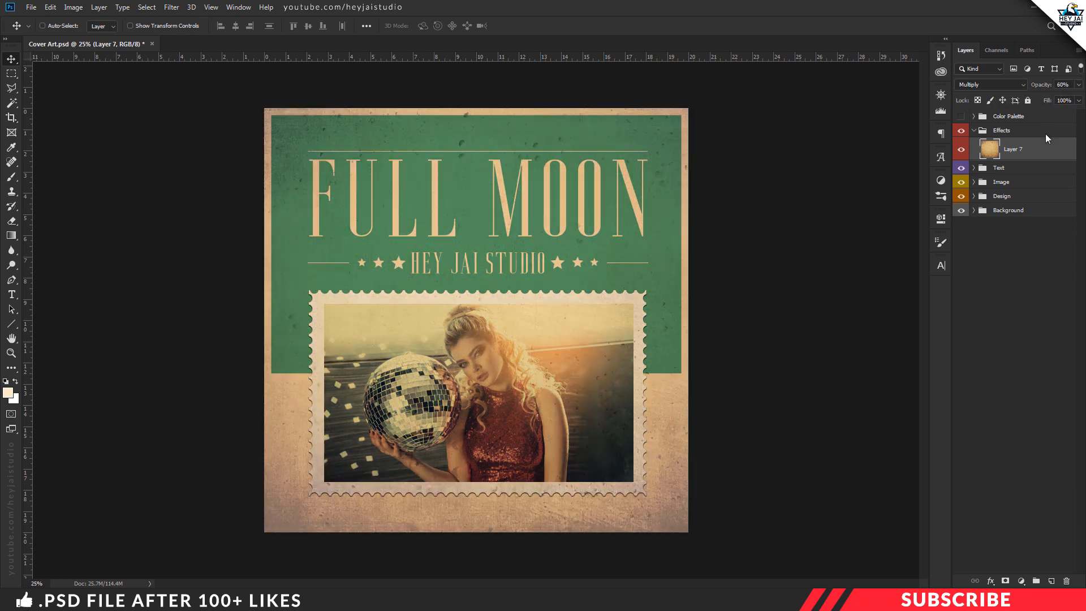
click(961, 150)
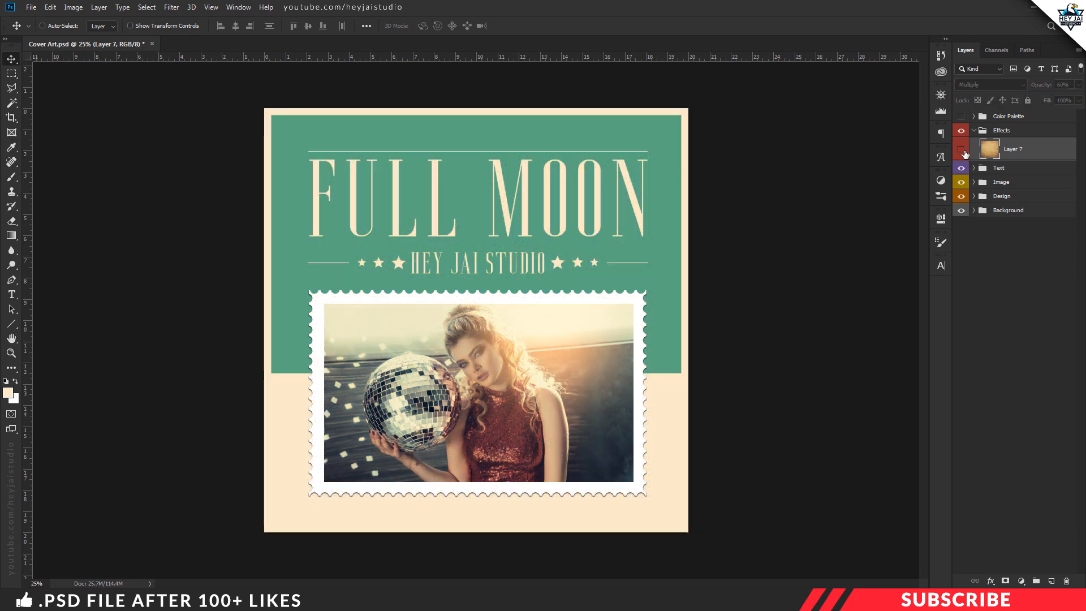
click(961, 151)
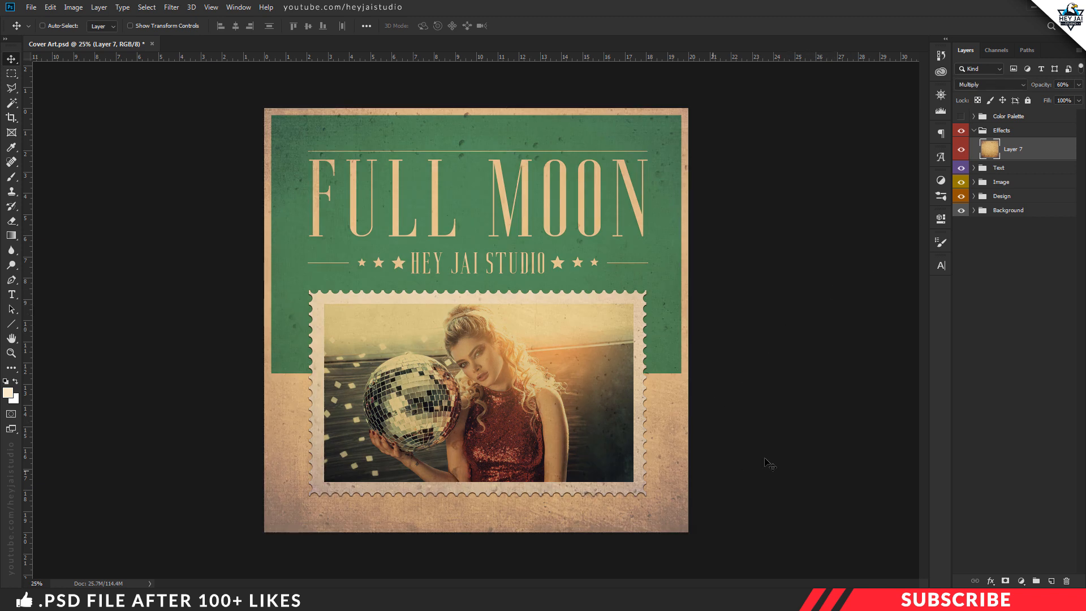
- Open the Paper 2 image from the Project file folder in Photoshop
mouse_move(333, 599)
click(332, 538)
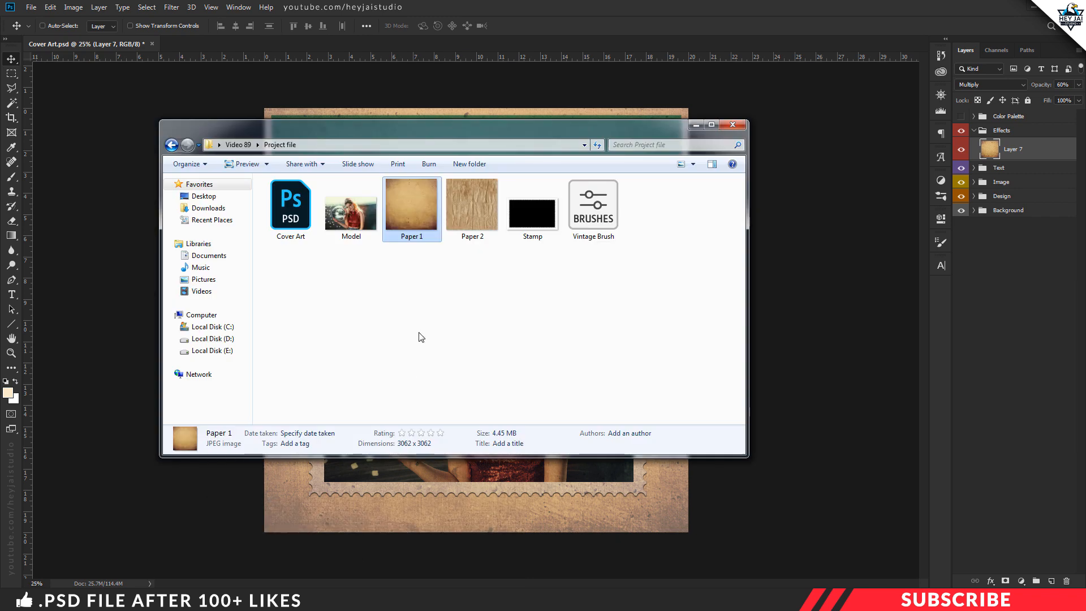
right_click(475, 216)
mouse_move(509, 341)
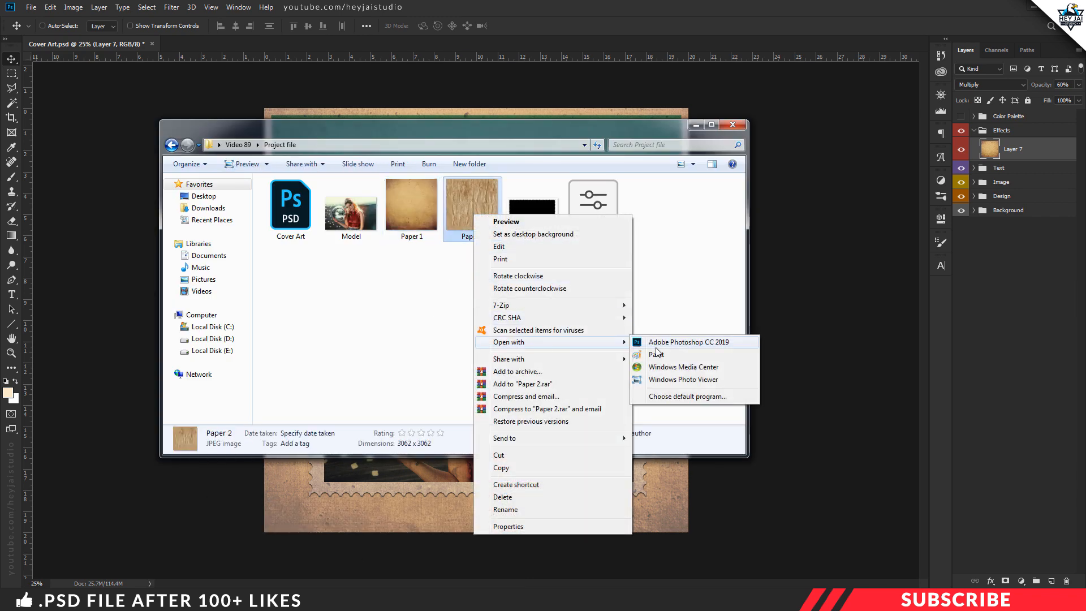
click(668, 343)
- Float the Paper 2 document, copy its crumpled texture into the Effects group of Cover Art, and close Paper 2
drag(232, 44, 232, 68)
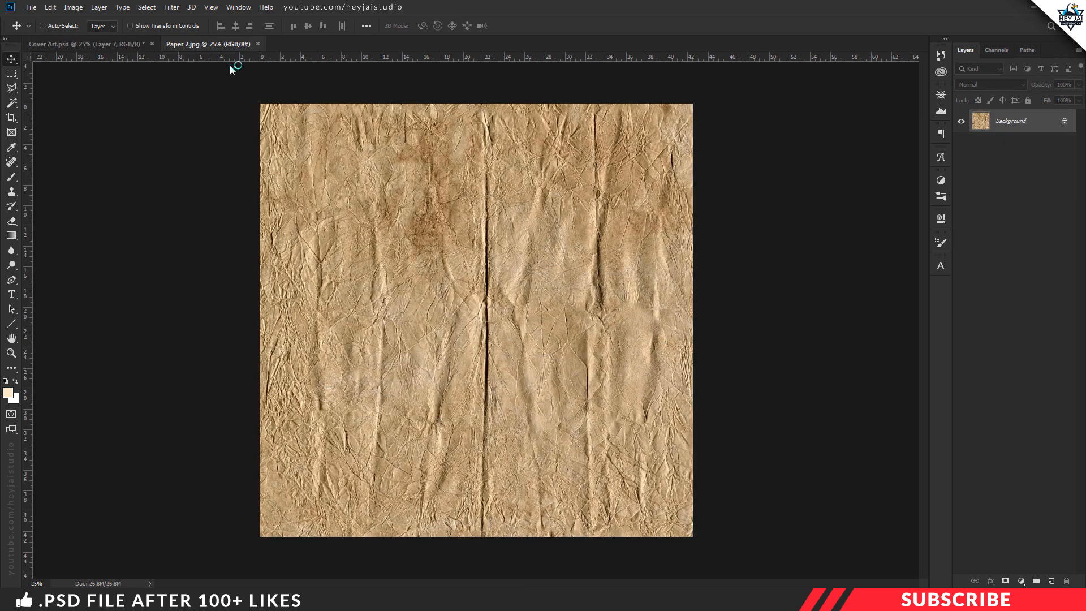
drag(436, 202, 643, 215)
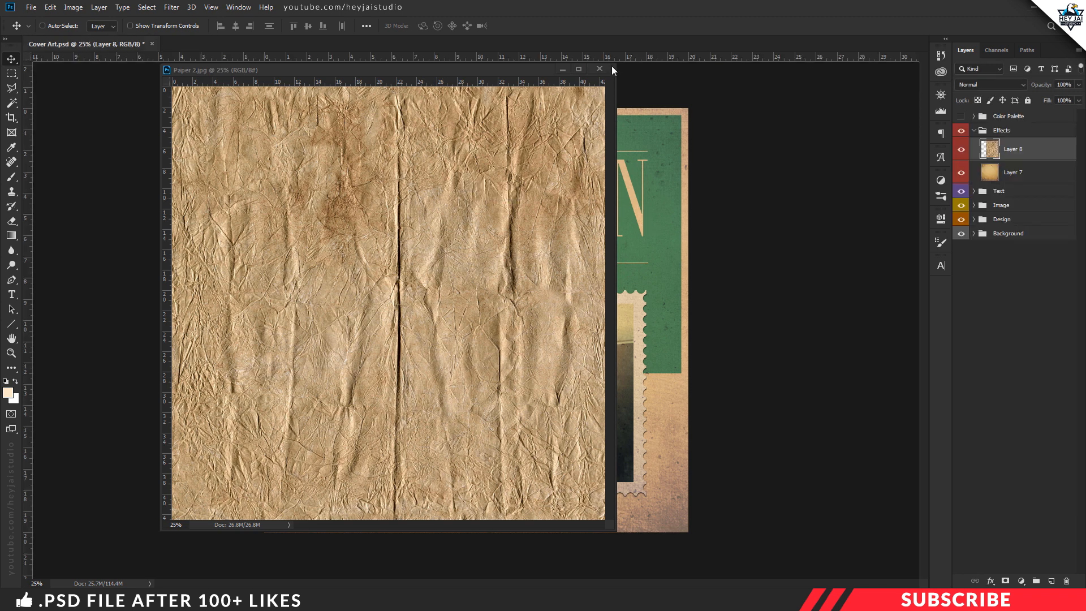
click(663, 213)
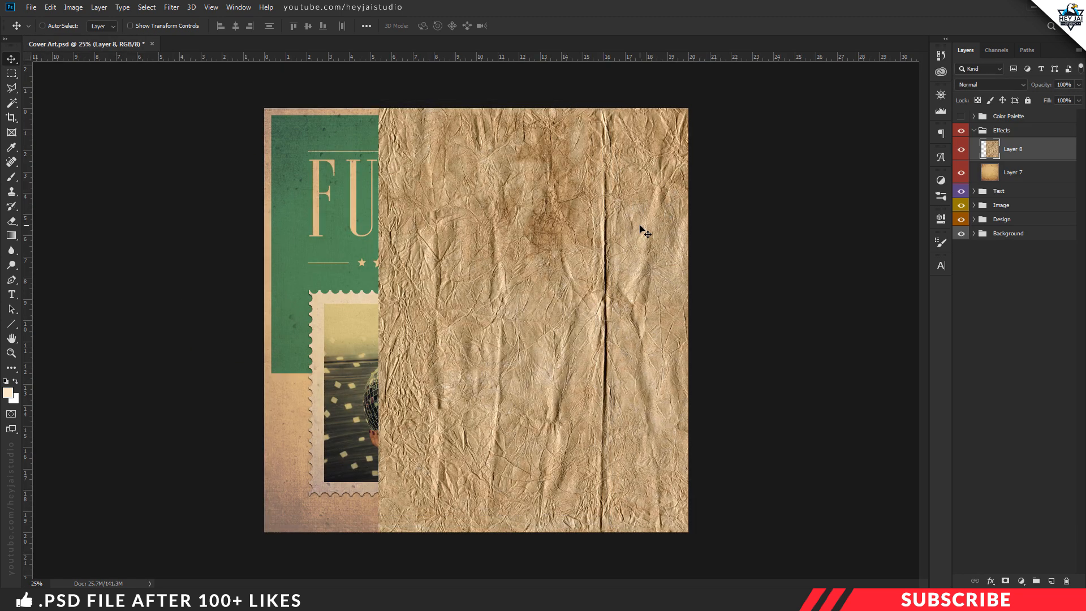
- Reposition the crumpled Paper 2 texture with Free Transform so it covers the whole canvas
key(ctrl+t)
drag(557, 238, 521, 223)
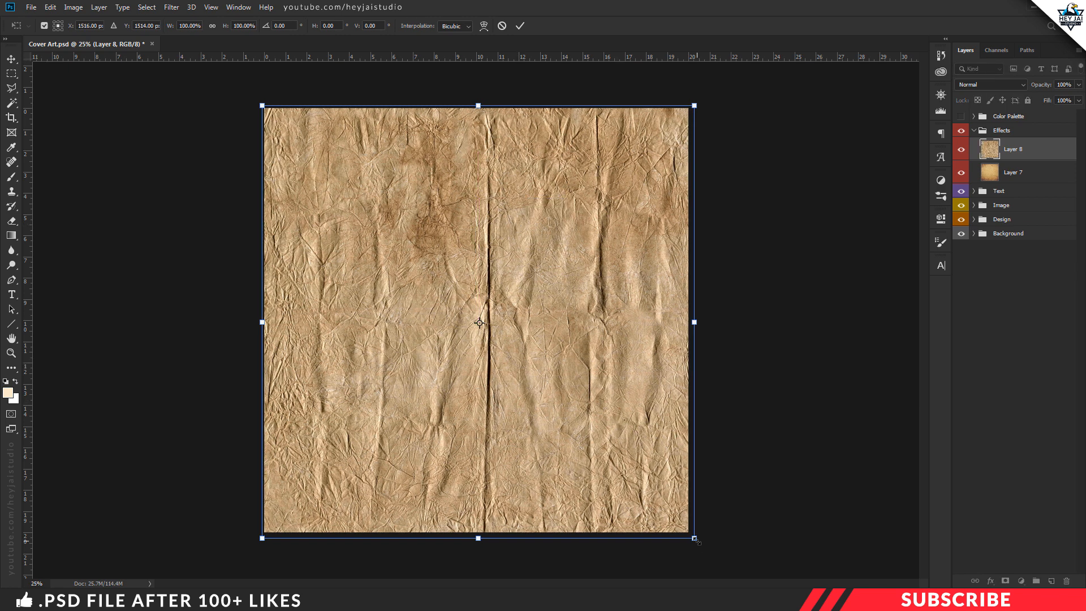
key(Return)
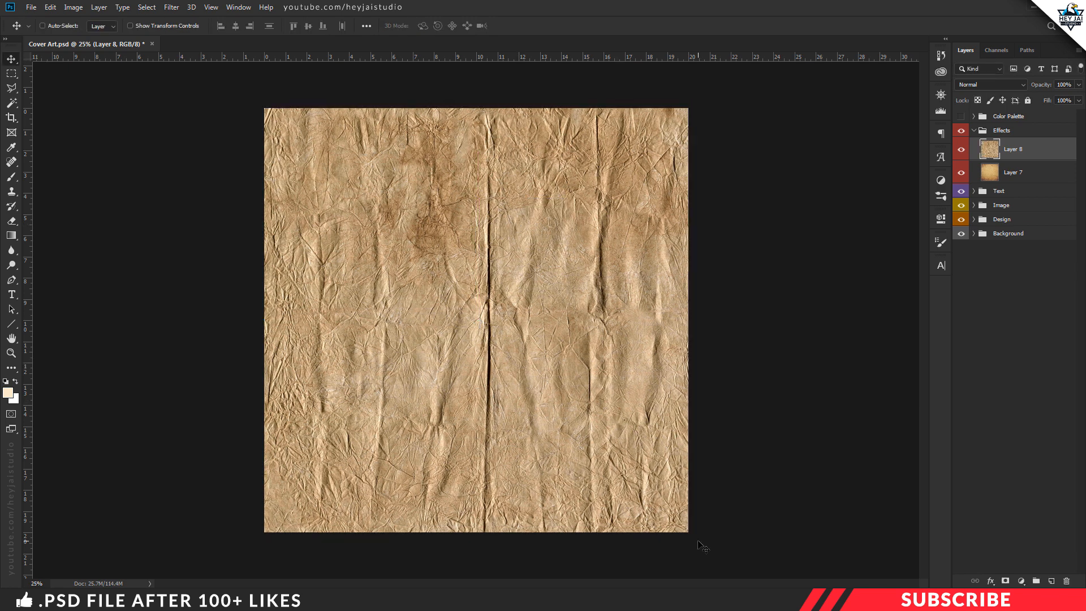
- Set the crumpled Paper 2 layer to Multiply blending at 20% opacity and check its effect on the cover
click(985, 85)
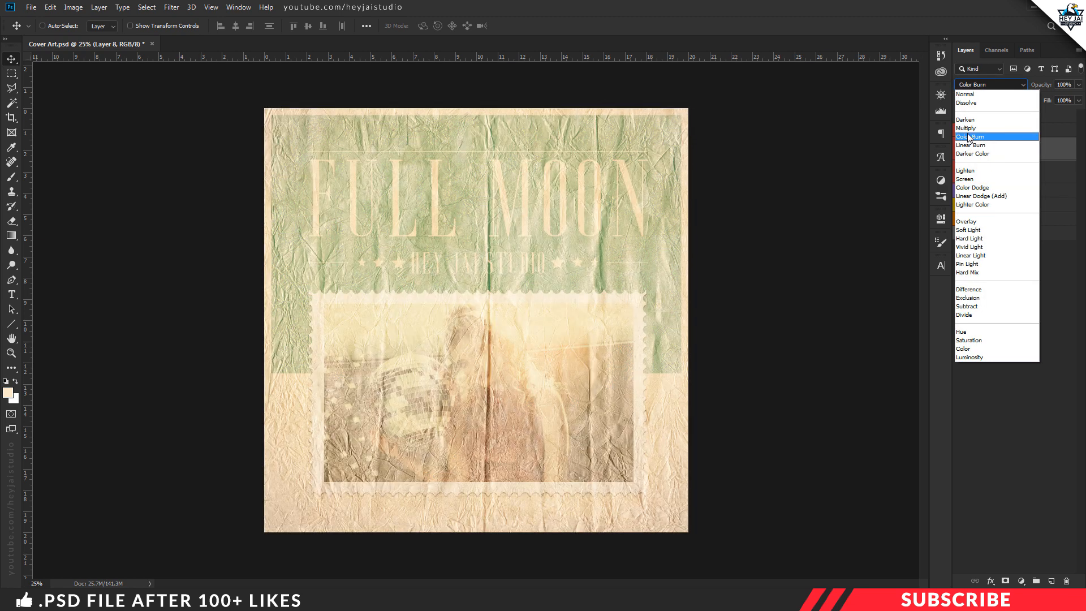
click(968, 129)
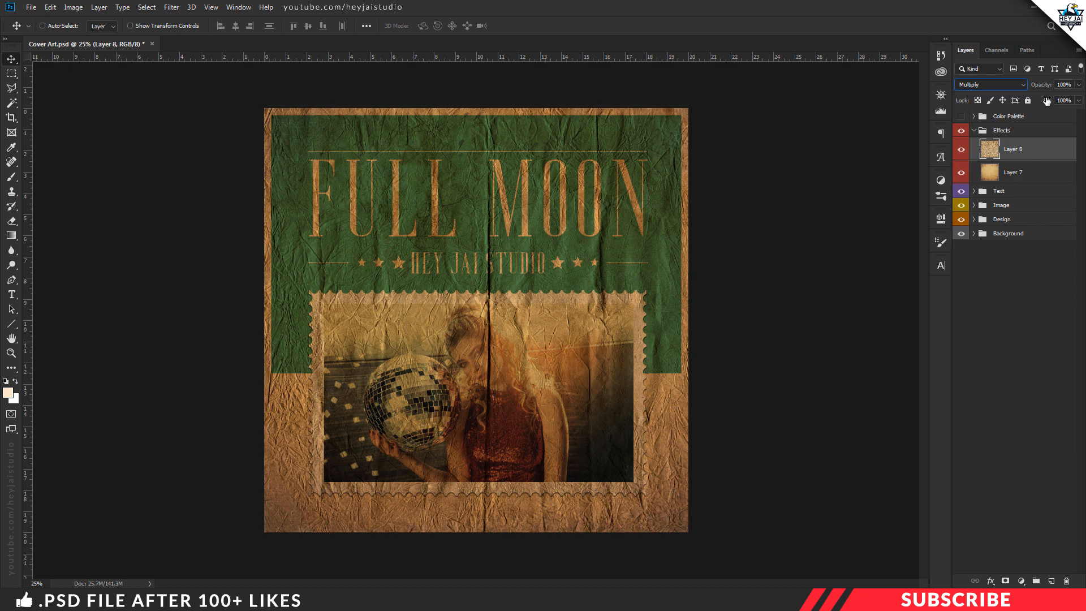
click(1057, 85)
text(2)
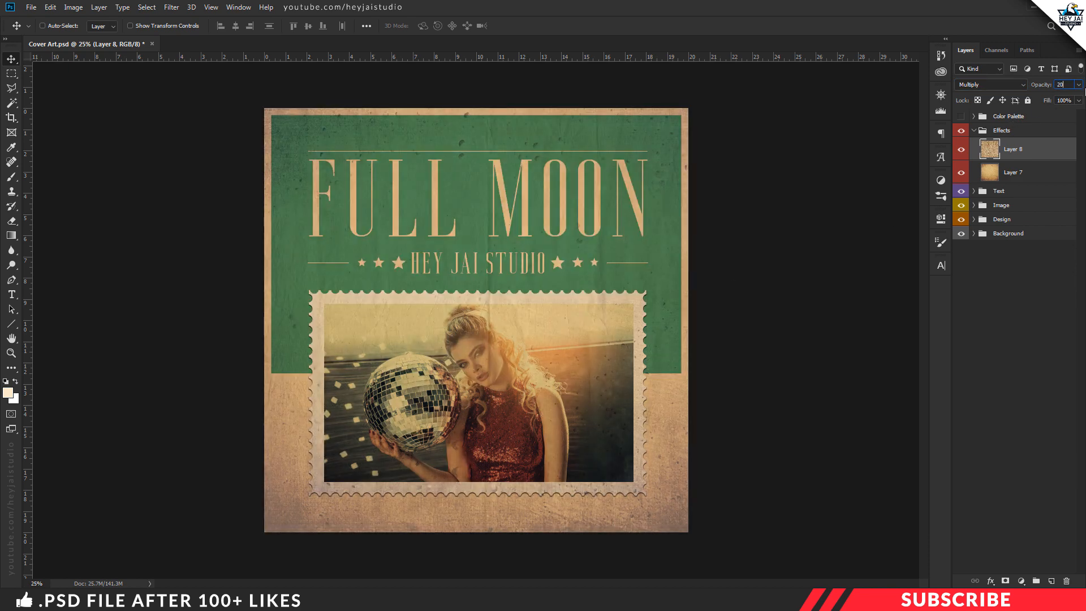
click(961, 150)
click(962, 151)
key(ctrl+plus)
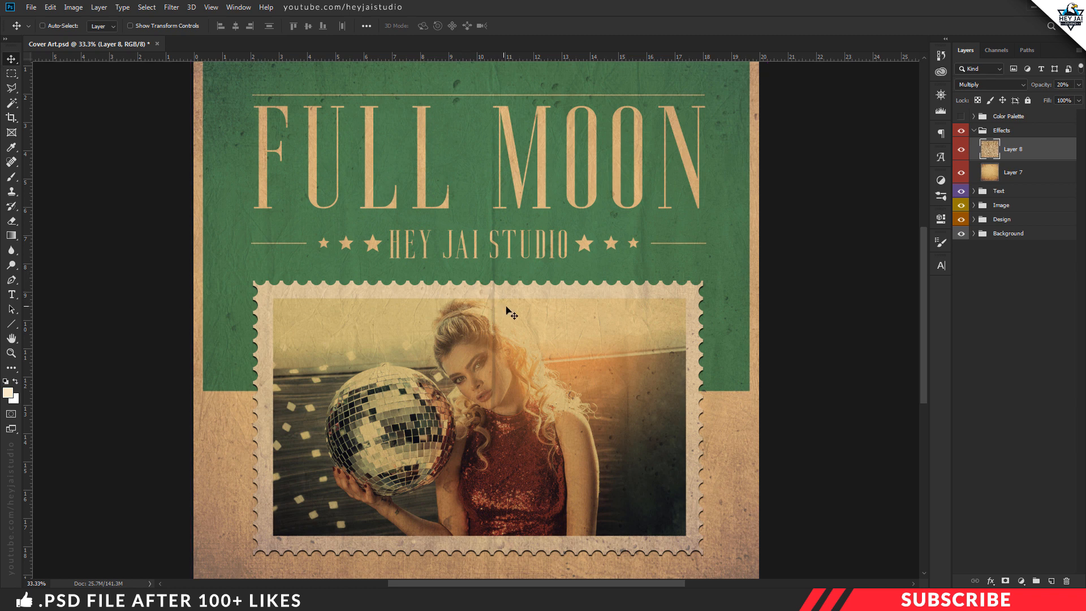
key(ctrl+minus)
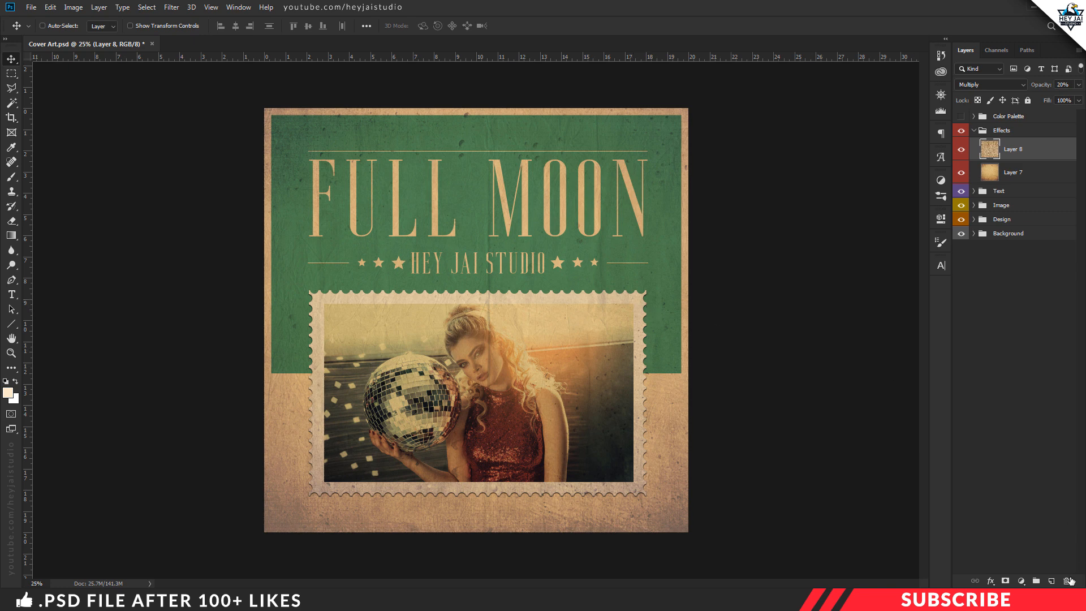
- Add a new layer atop the Effects group and sample the foreground color ab856a from the cover's upper-right paper border
click(1052, 581)
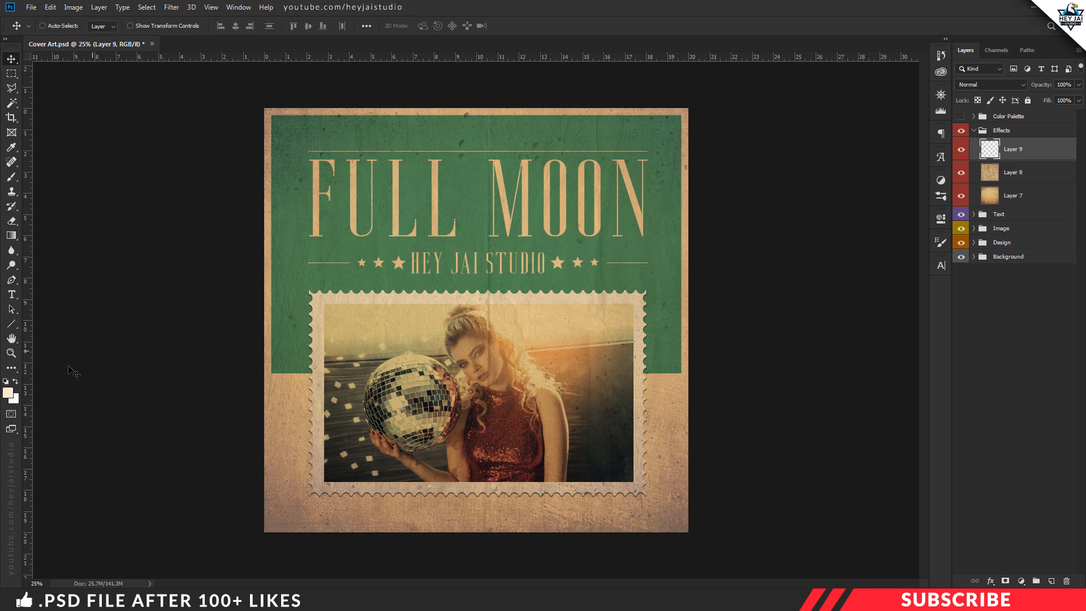
click(8, 393)
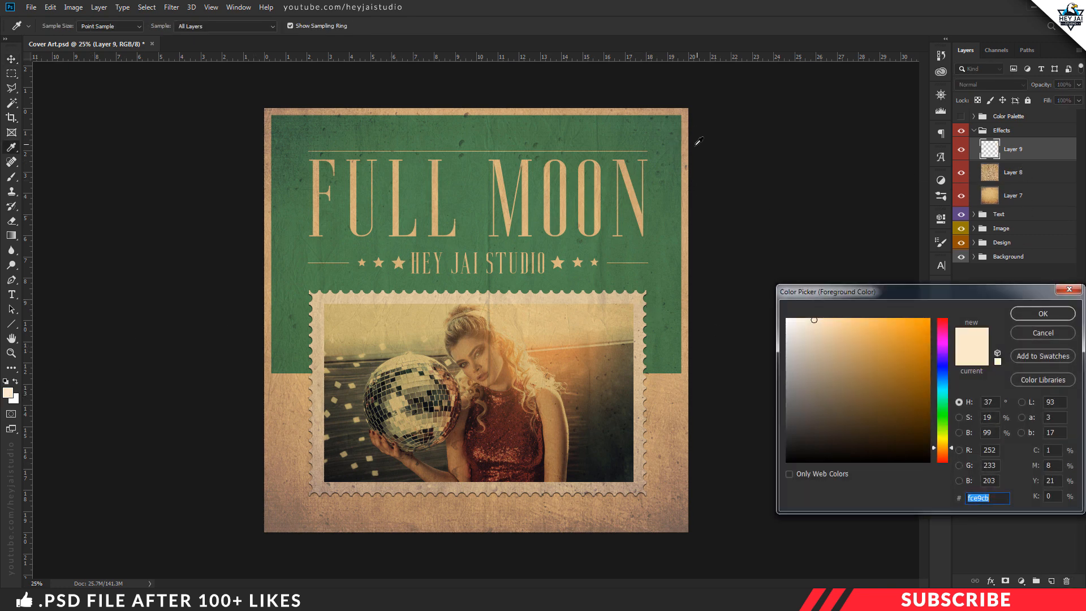
click(688, 115)
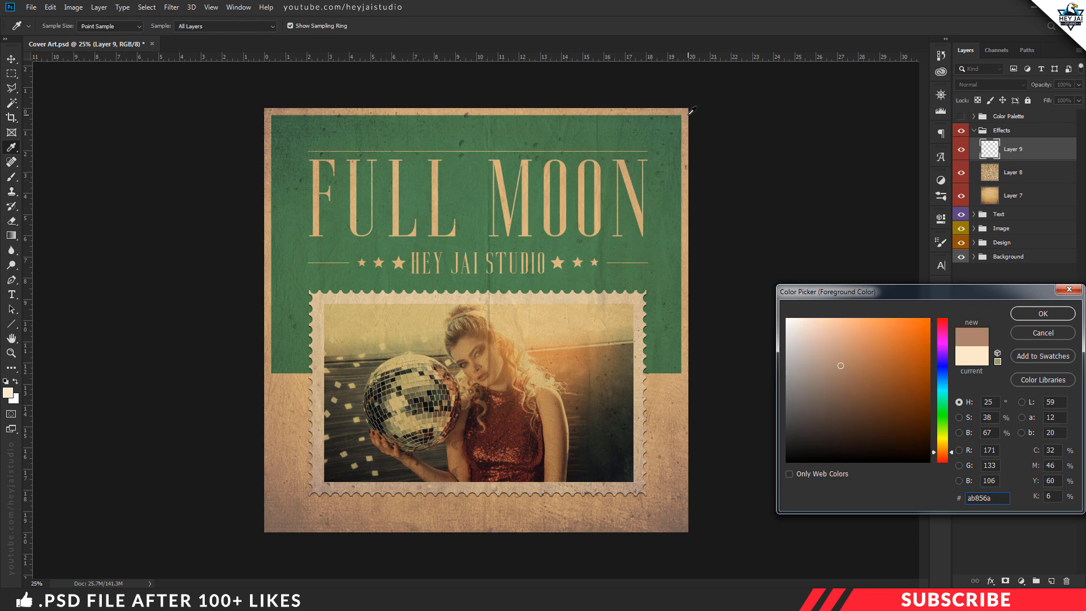
click(1052, 314)
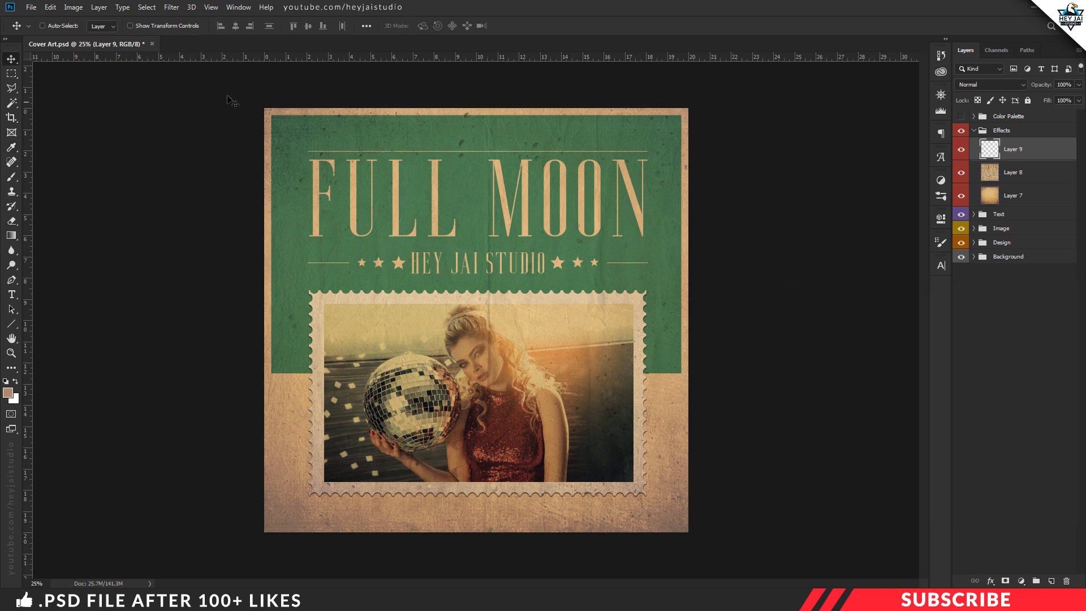
- Choose brush 14 from the Vintage Brush set and enlarge it to 1500 px
key(b)
click(59, 27)
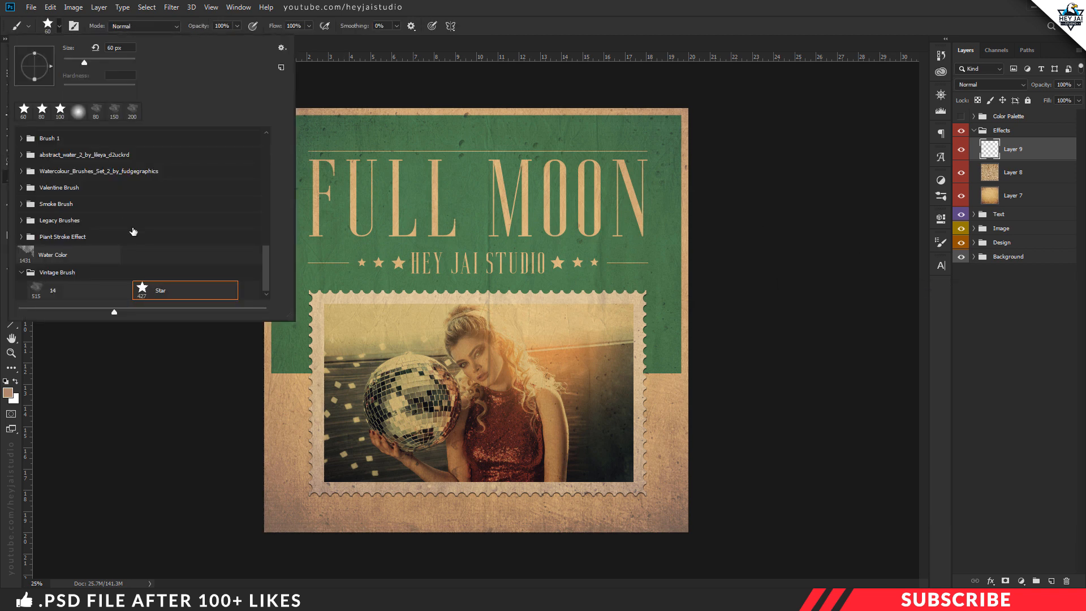
click(73, 292)
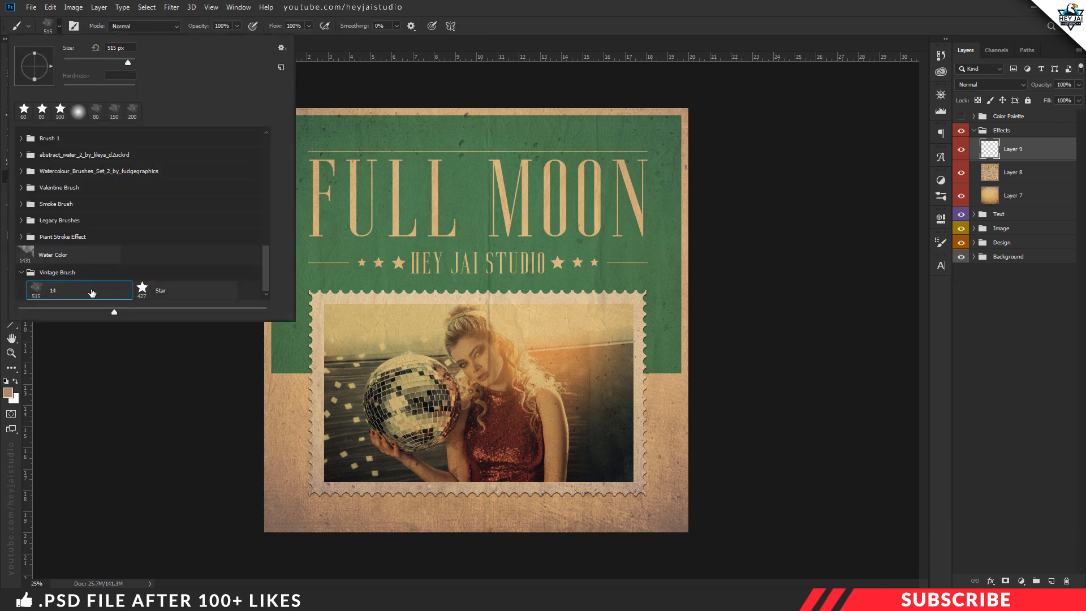
click(501, 25)
key(bracketright)
key(bracketright)
key(bracketright)
key(bracketright)
key(bracketright)
key(bracketright)
key(bracketright)
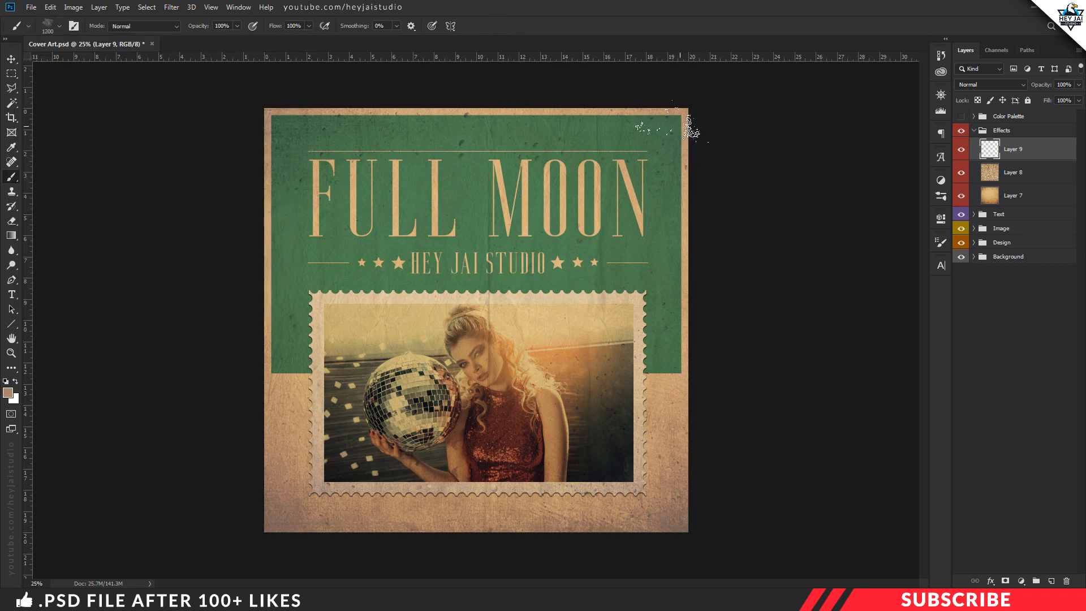
key(bracketright)
key(bracketright)
key(bracketright)
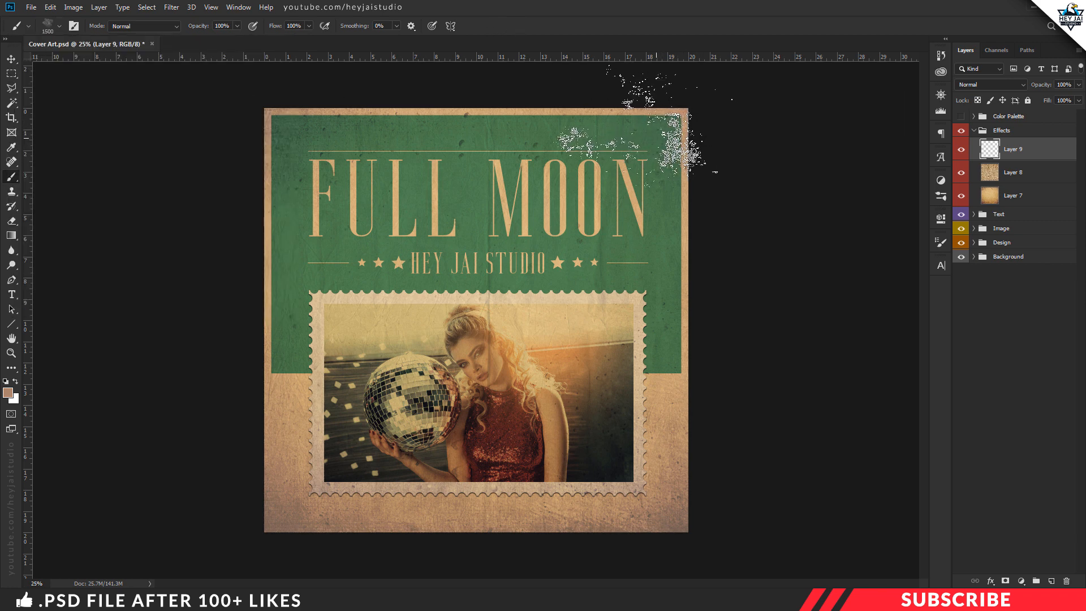
- Stamp the grunge texture on the cover's upper-right and lower-right corners, adjusting the brush size between 1300 and 1800 px
key(bracketleft)
key(bracketleft)
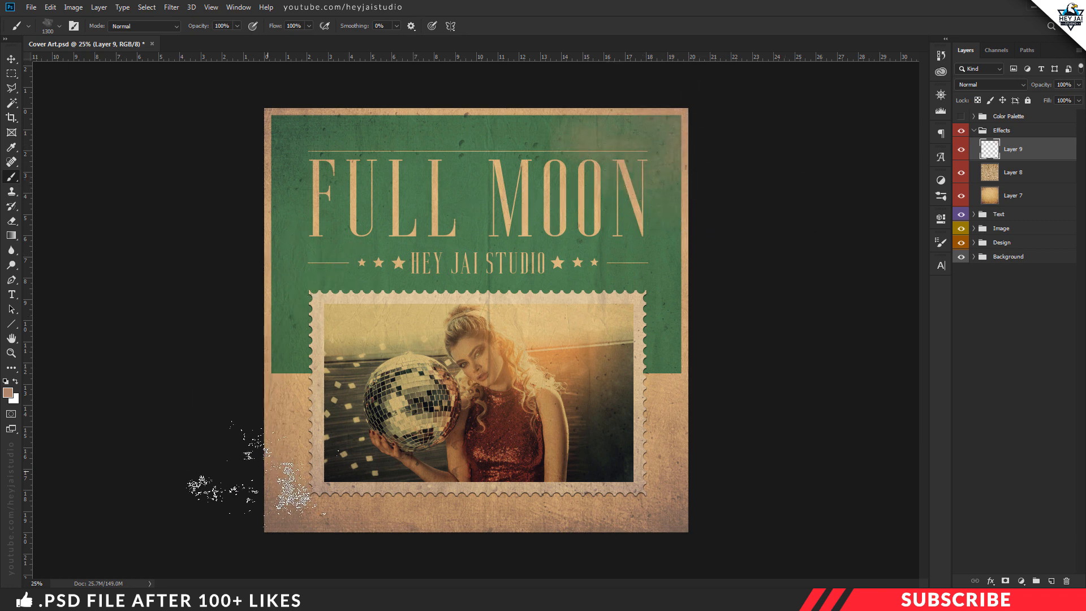
key(bracketright)
key(bracketright)
key(bracketright)
key(bracketright)
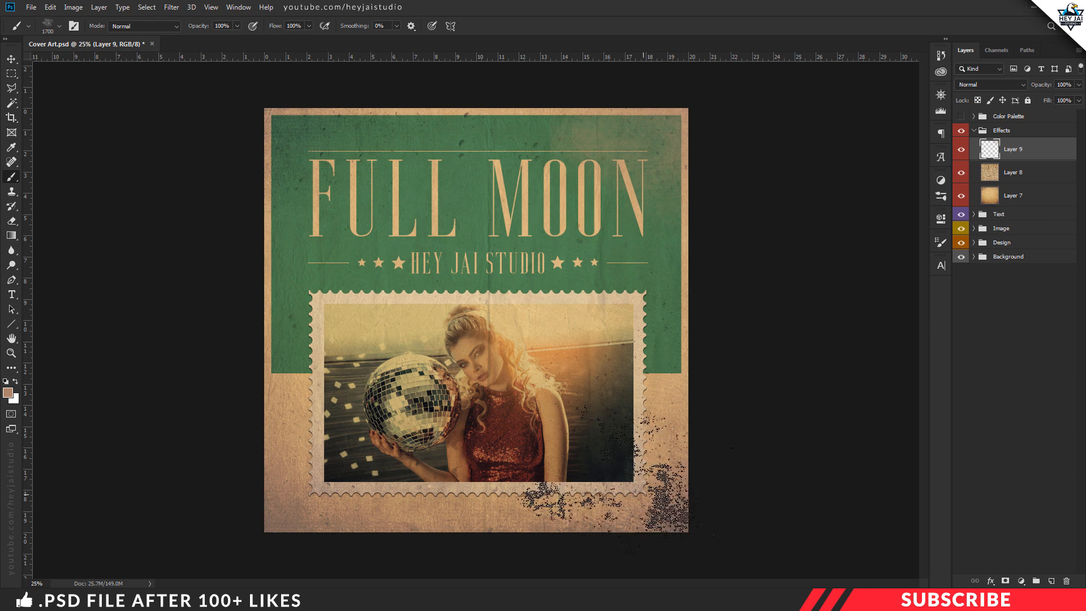
key(bracketright)
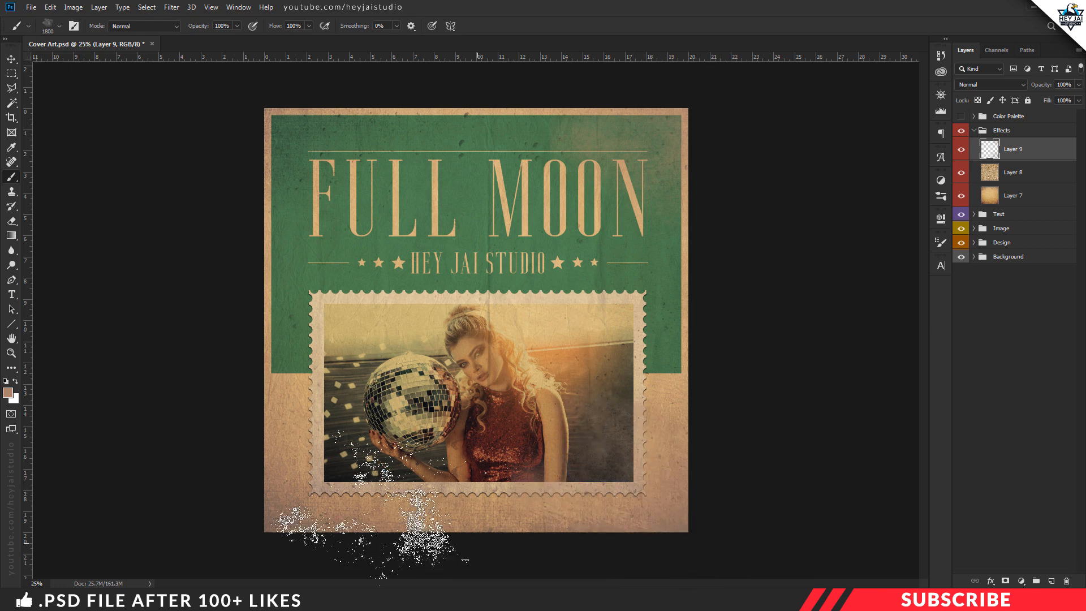
- Sample the darker brown 796353 from the paper near the cover's lower-left corner as the foreground color
click(9, 393)
click(278, 506)
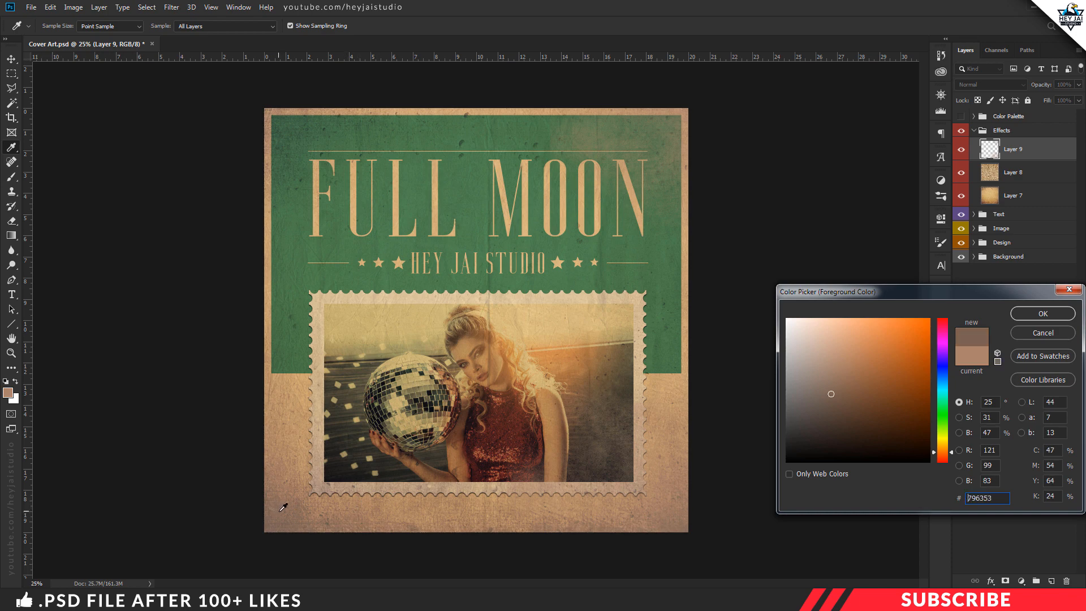
click(1034, 316)
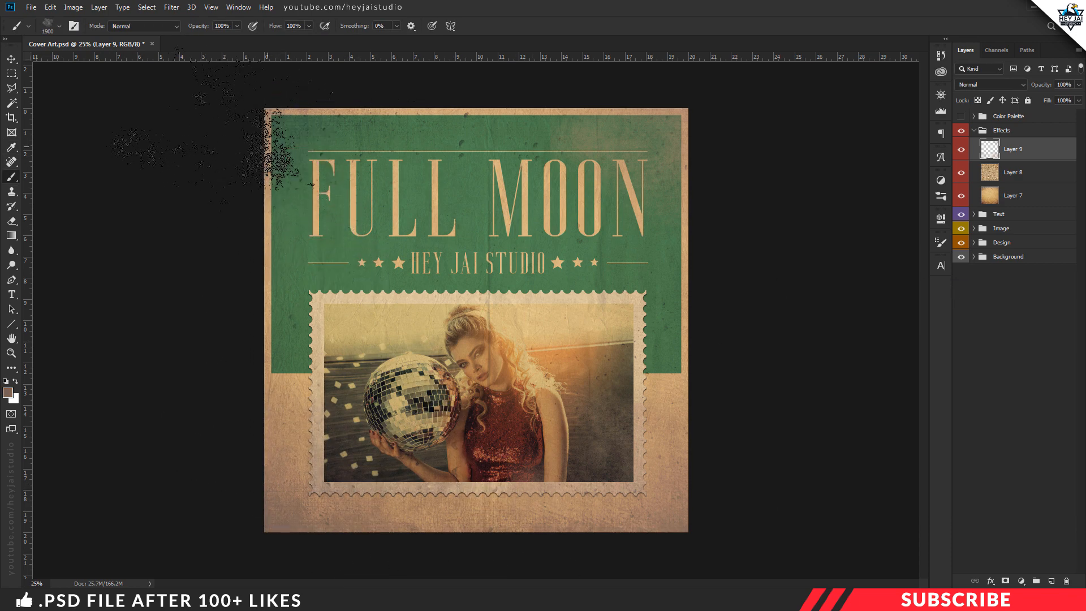
- Undo the last brush stamp and reduce the brush size for stamping texture at the cover's upper-left corner
key(ctrl+z)
key(bracketleft)
key(bracketleft)
key(bracketleft)
key(bracketleft)
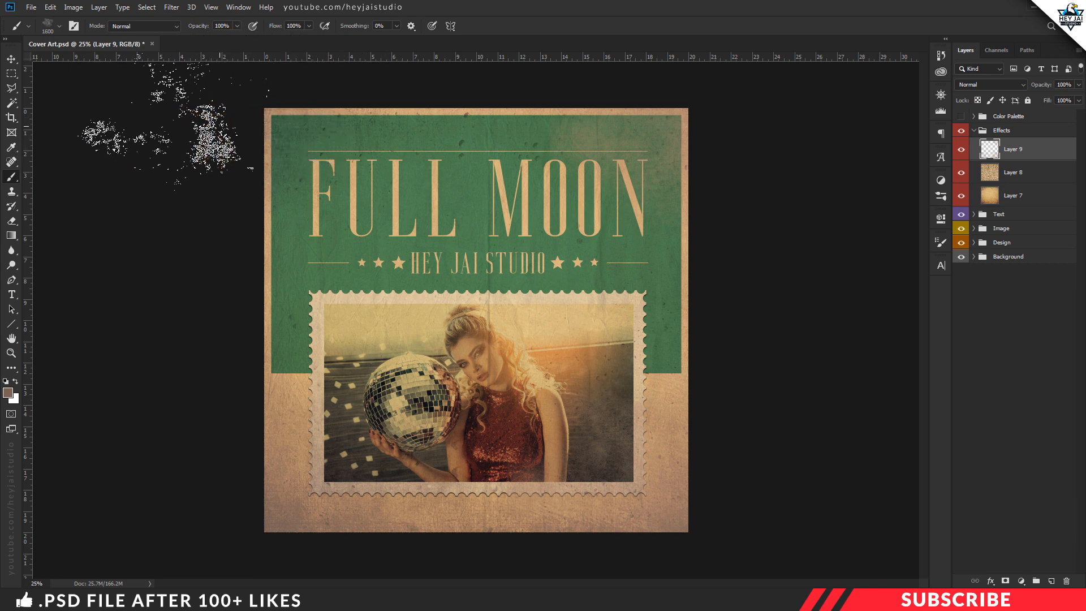
- Sample the green from the cover's background above the title as the foreground color
click(8, 392)
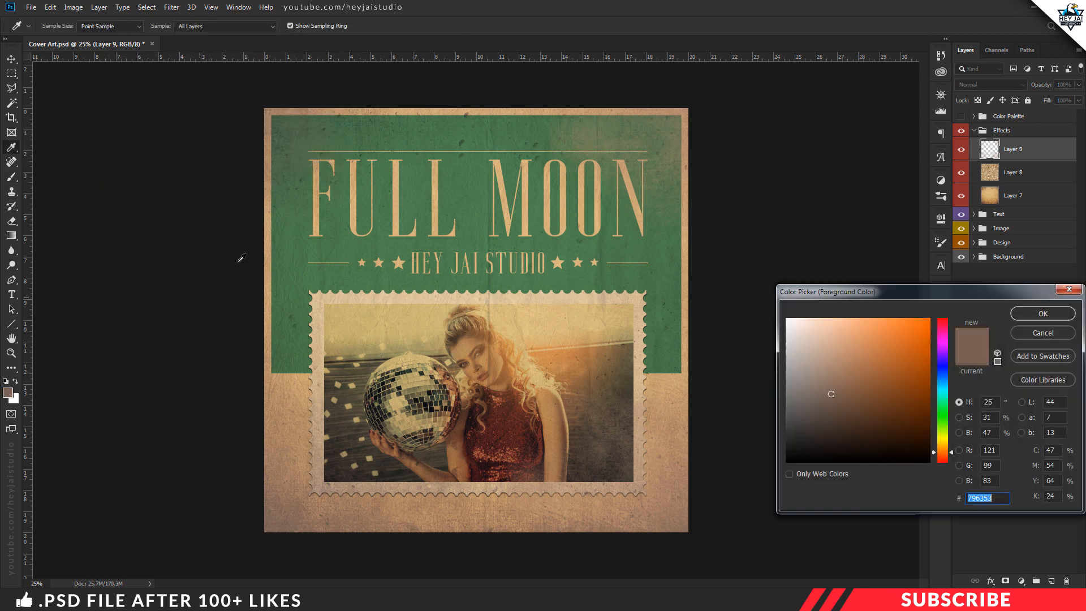
click(350, 142)
click(1021, 320)
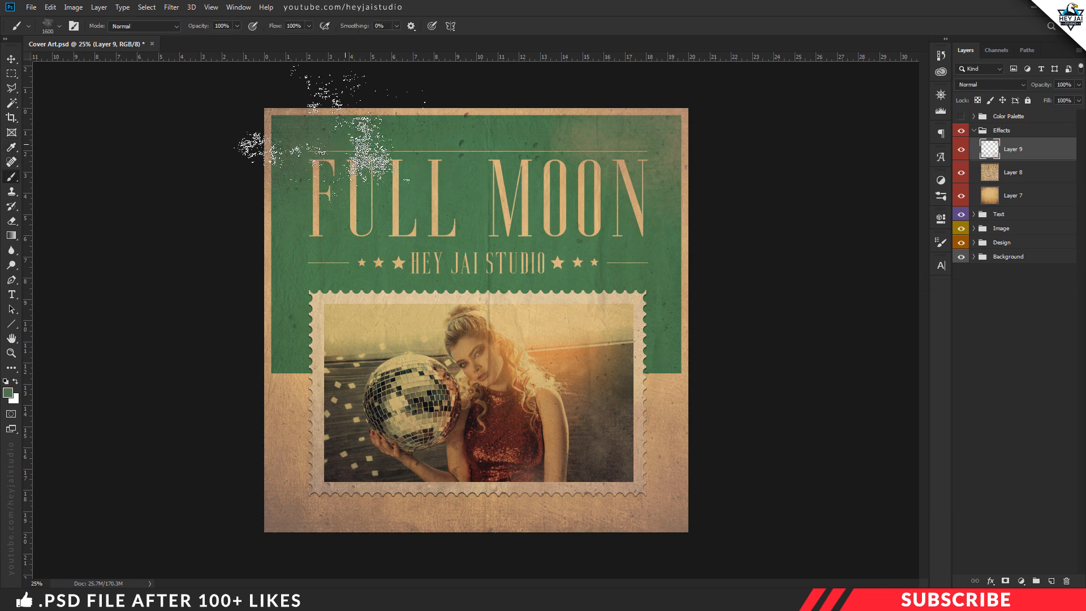
- Stamp green grunge texture over the letter F of the FULL MOON title with the brush at 600 px
key(bracketright)
key(bracketright)
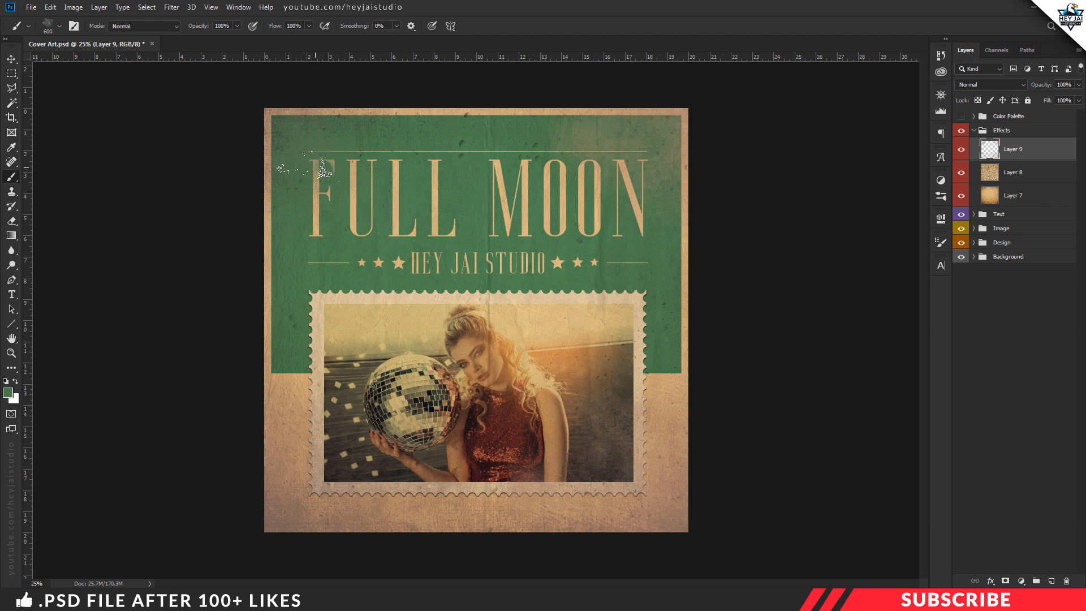
key(ctrl+plus)
scroll(220, 151, up, 1)
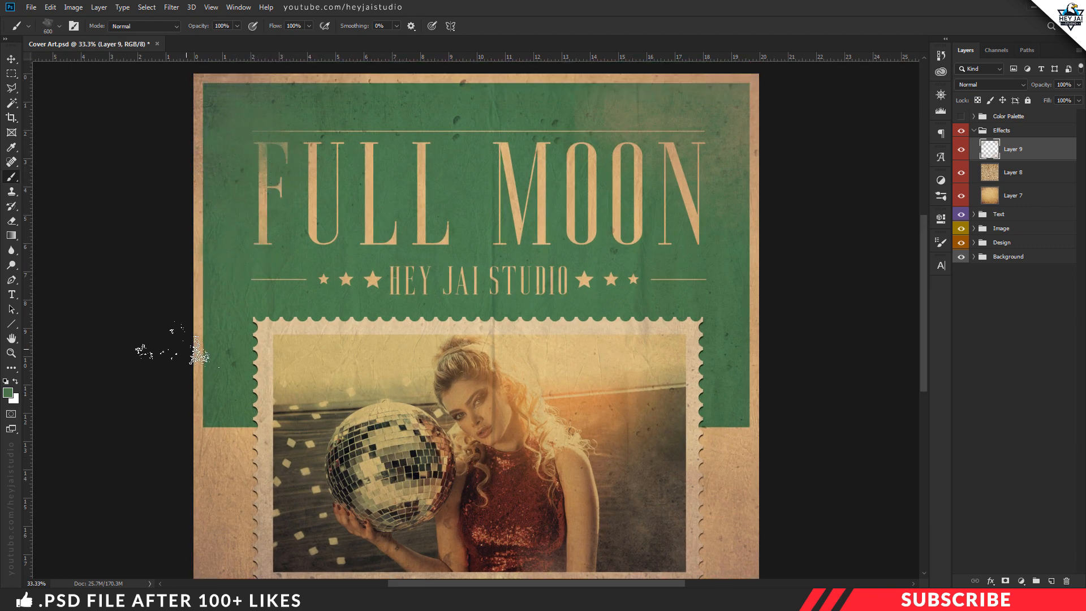
key(ctrl+minus)
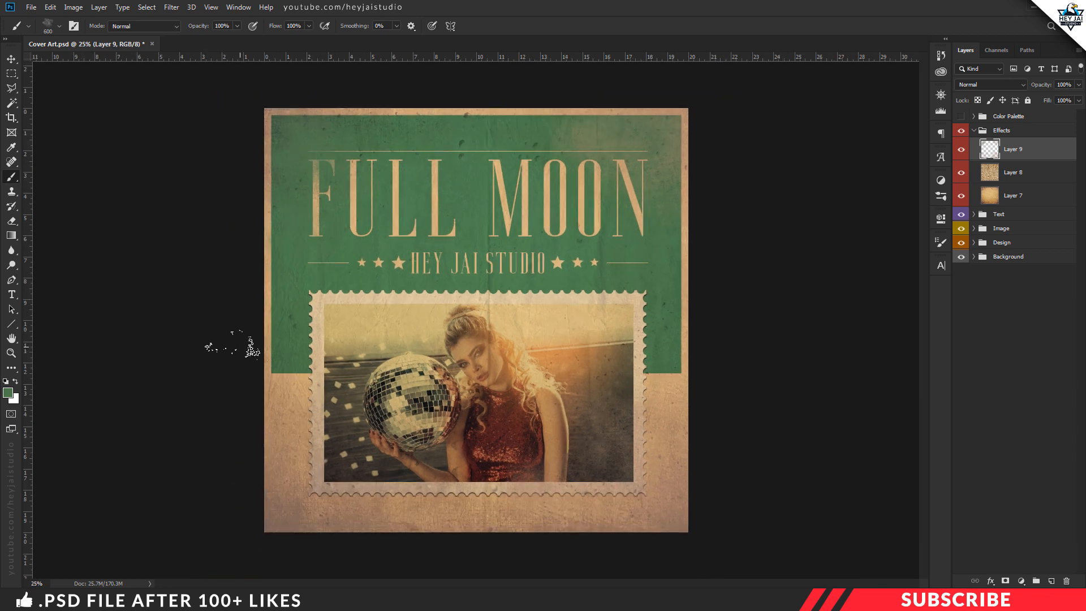
- Merge all visible layers into a new layer at the top of the Effects group and open it in the Camera Raw Filter
key(v)
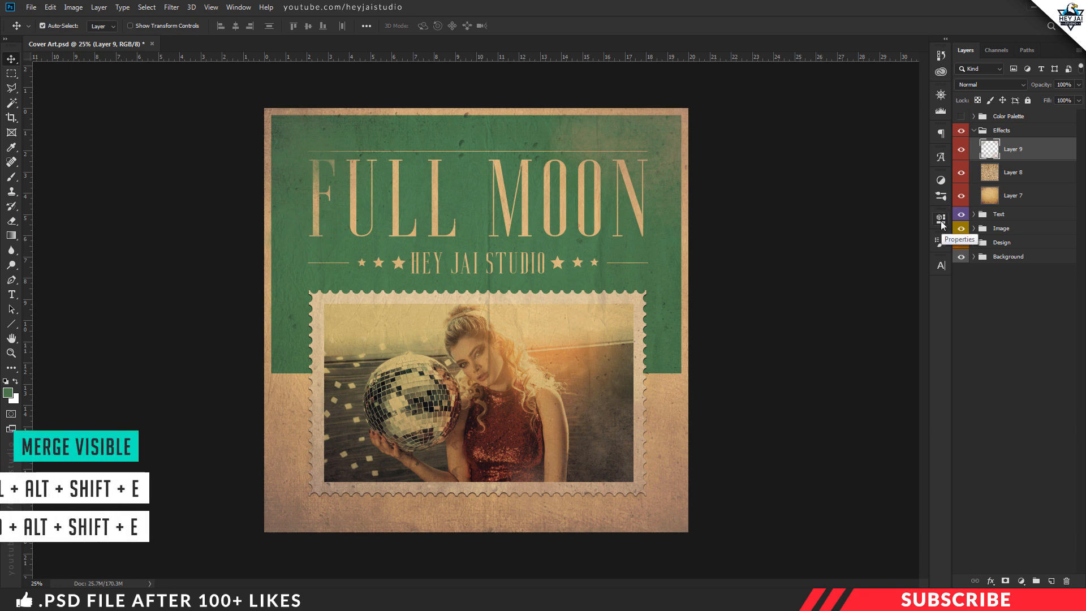
key(ctrl+alt+shift+e)
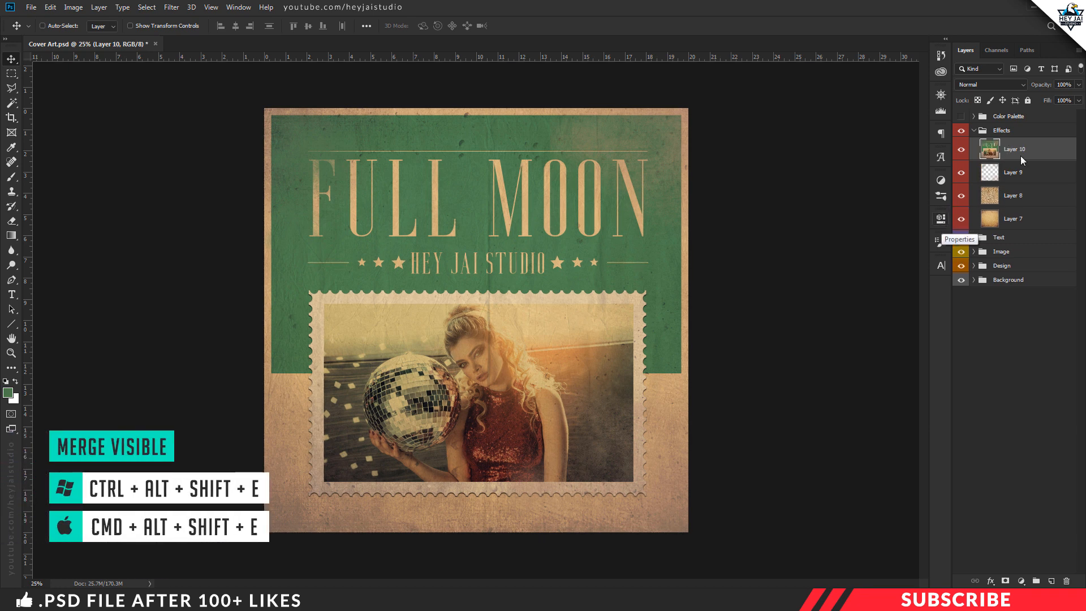
click(172, 8)
click(192, 76)
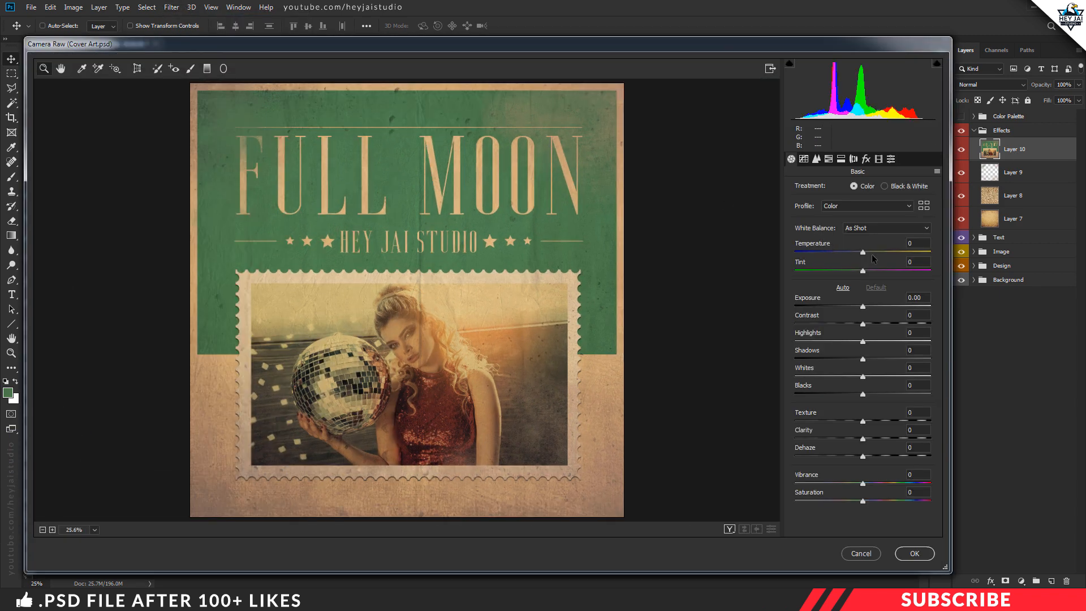
- Warm the merged artwork by setting Temperature to +8 and lower its Vibrance slightly
drag(863, 255, 870, 256)
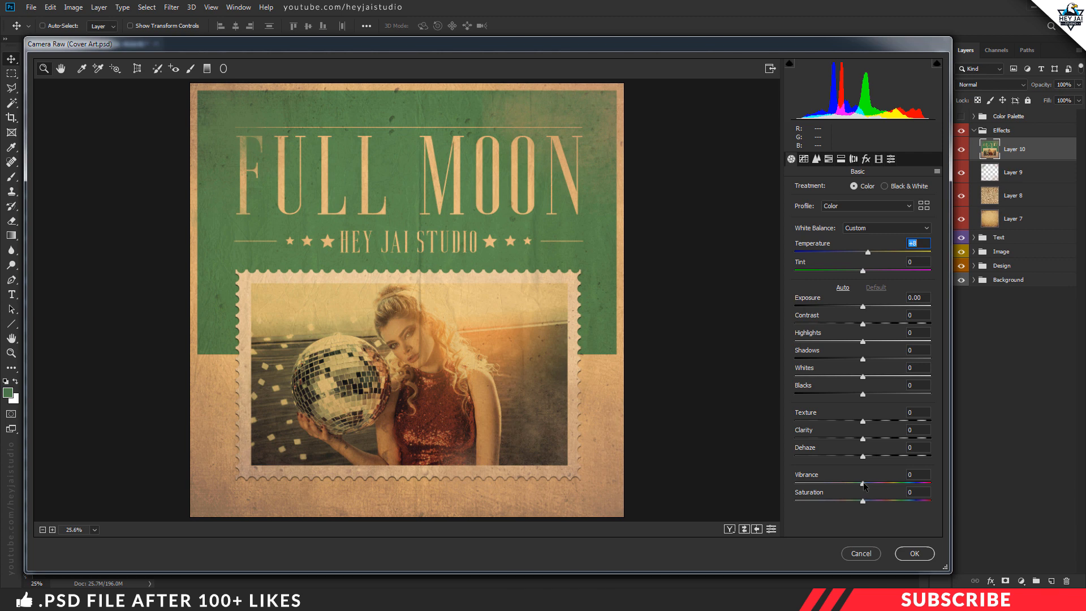
drag(863, 483, 858, 486)
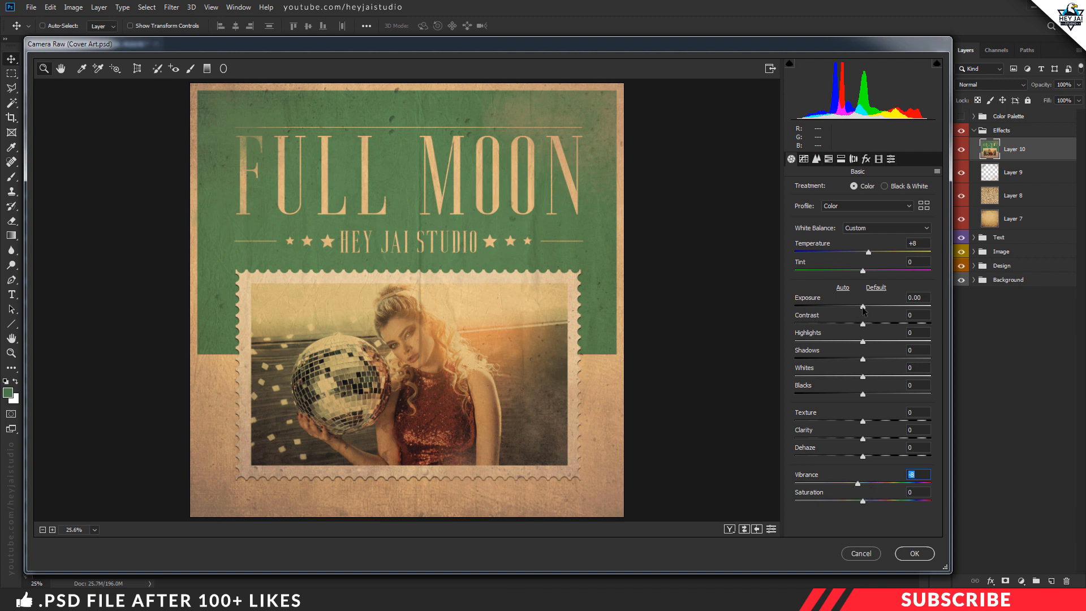
drag(863, 306, 863, 306)
- Add the Medium grain and Medium sharpening presets to the merged artwork and apply the Camera Raw adjustments
click(890, 159)
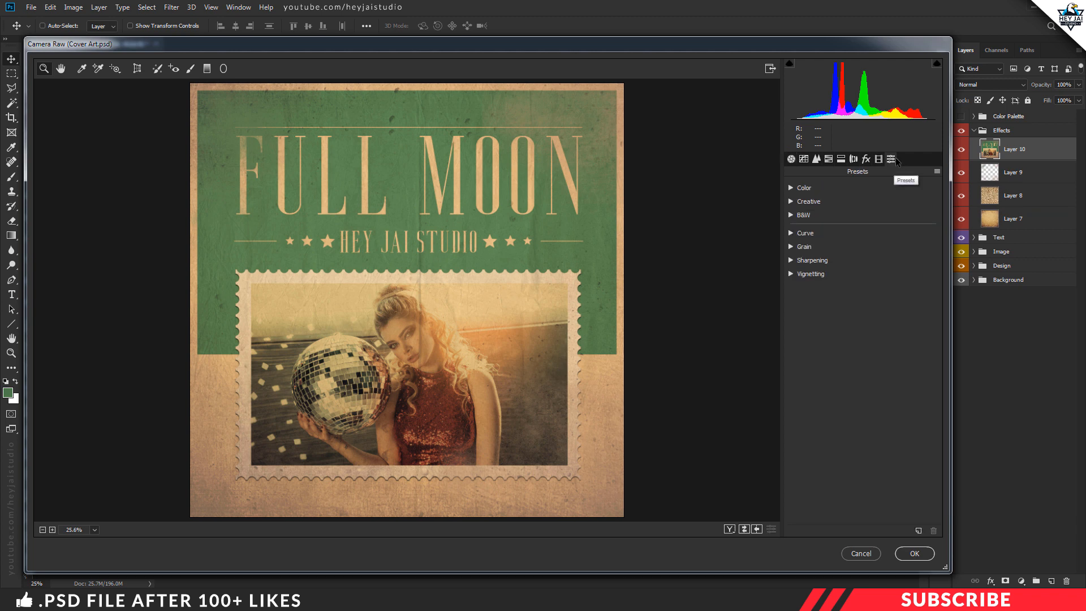
click(791, 247)
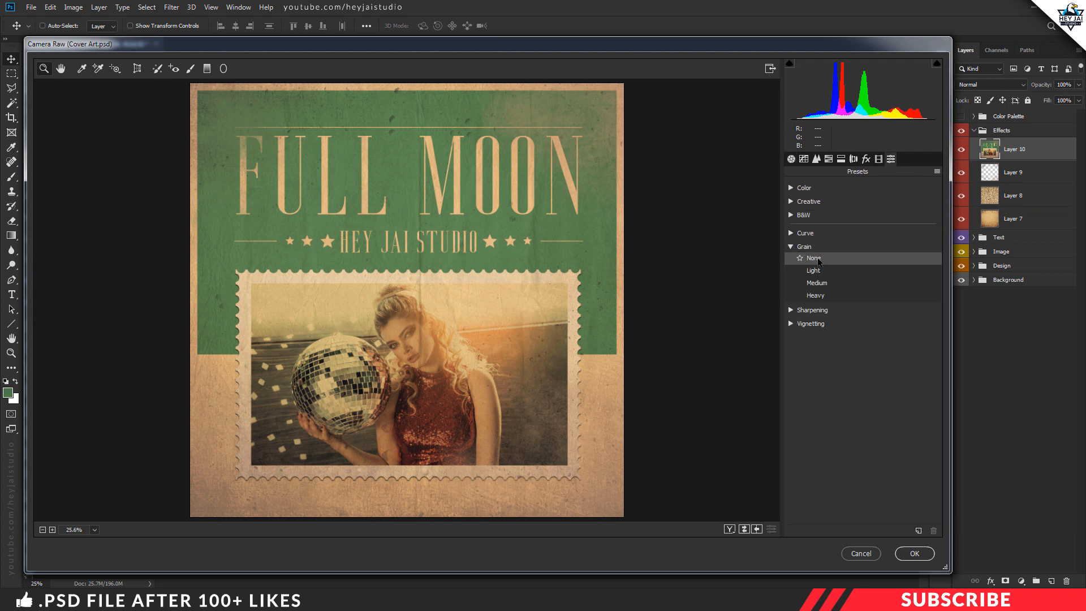
click(834, 285)
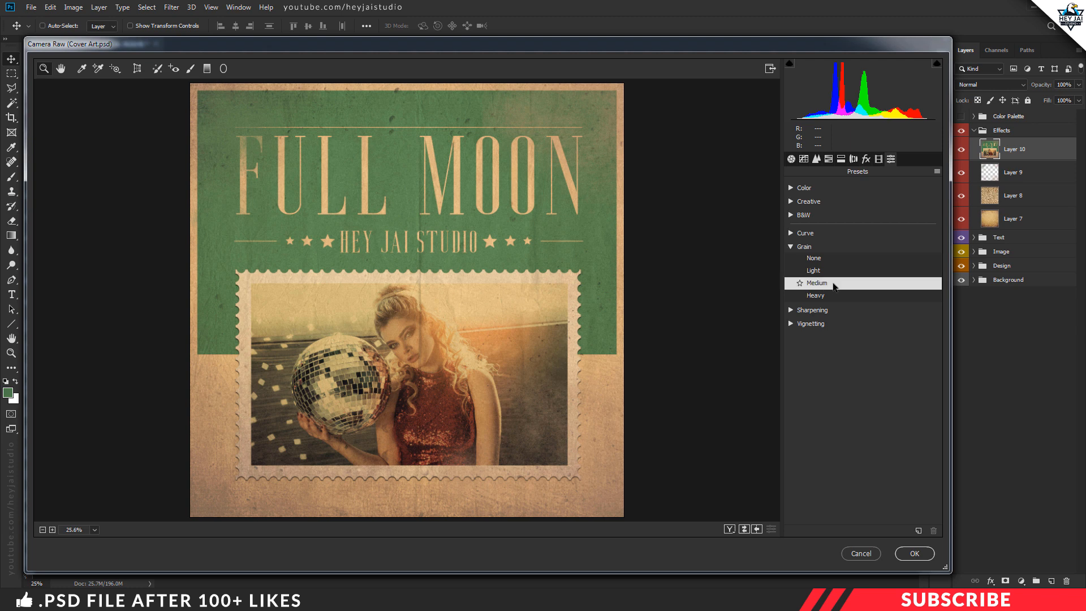
click(791, 247)
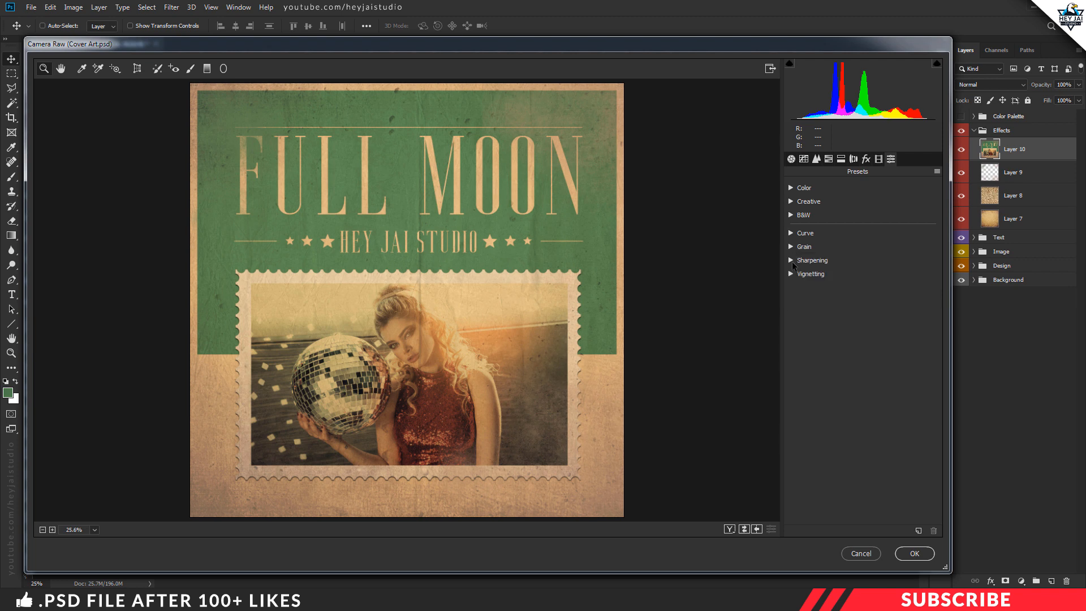
click(791, 260)
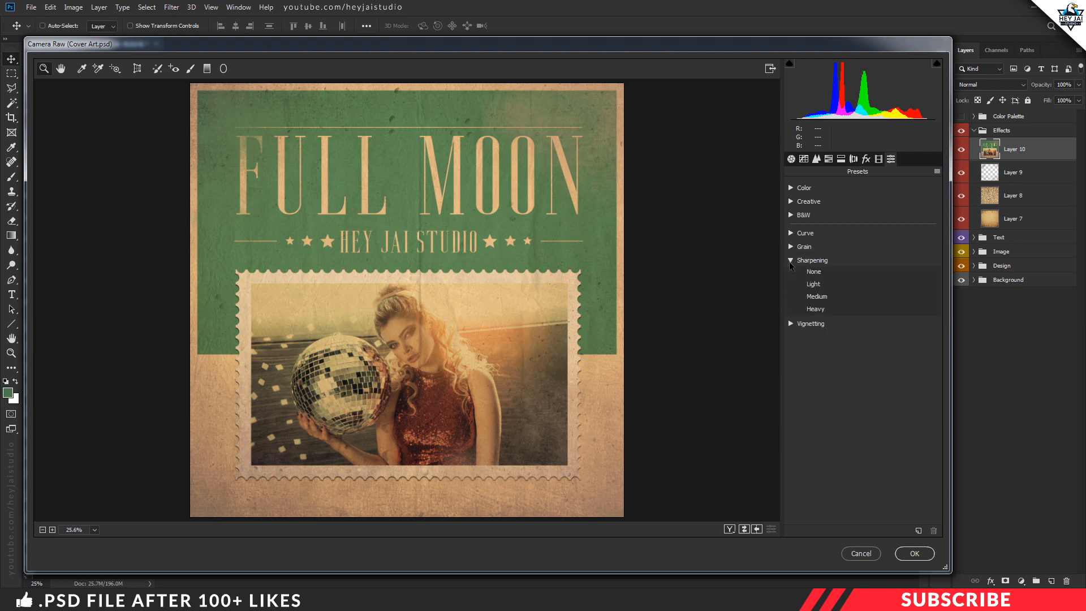
click(832, 299)
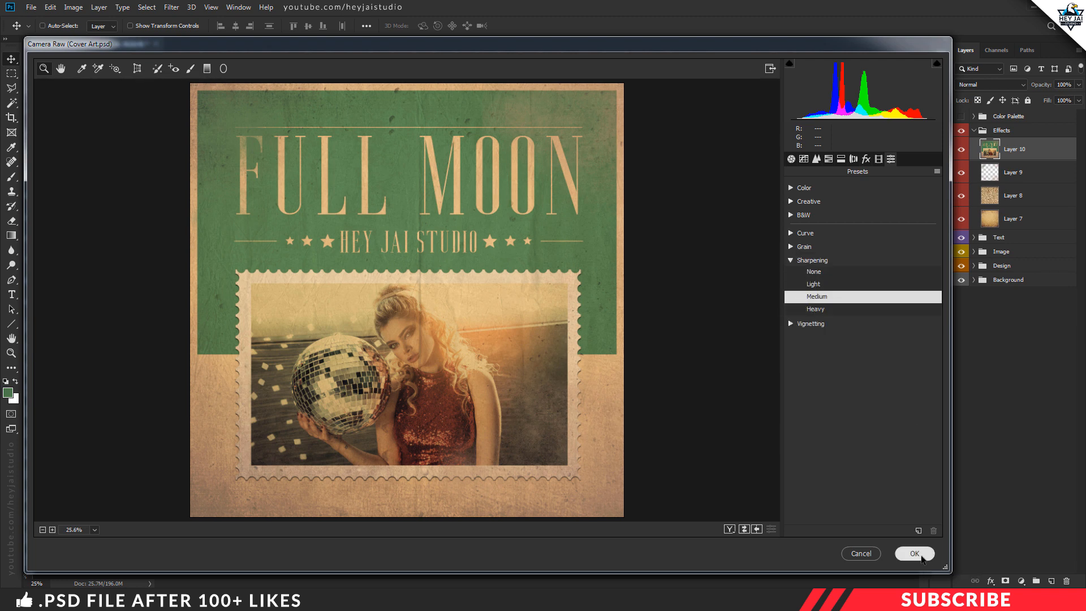
click(914, 553)
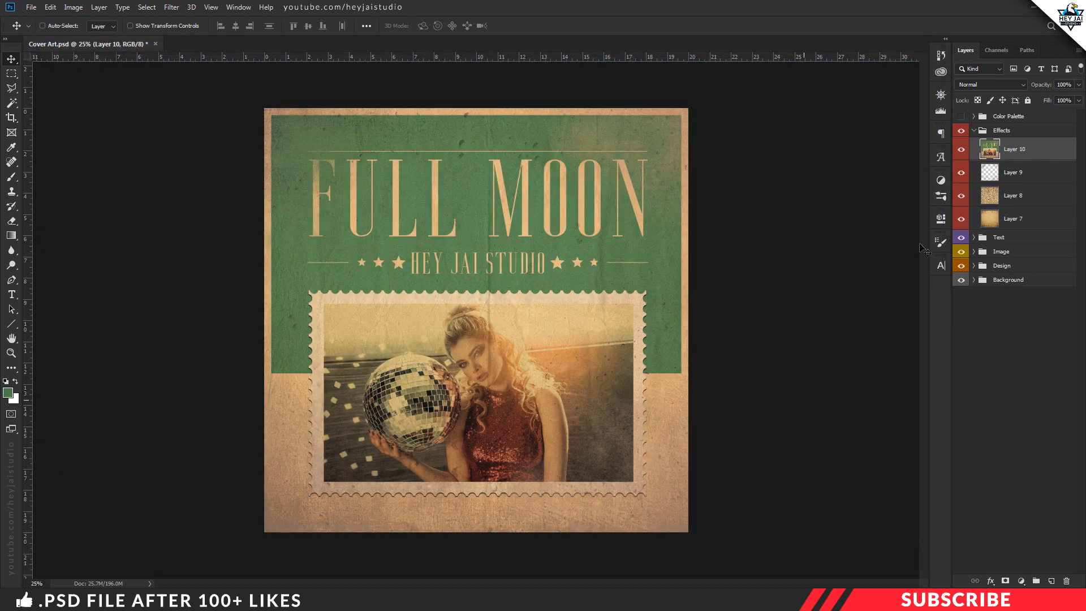